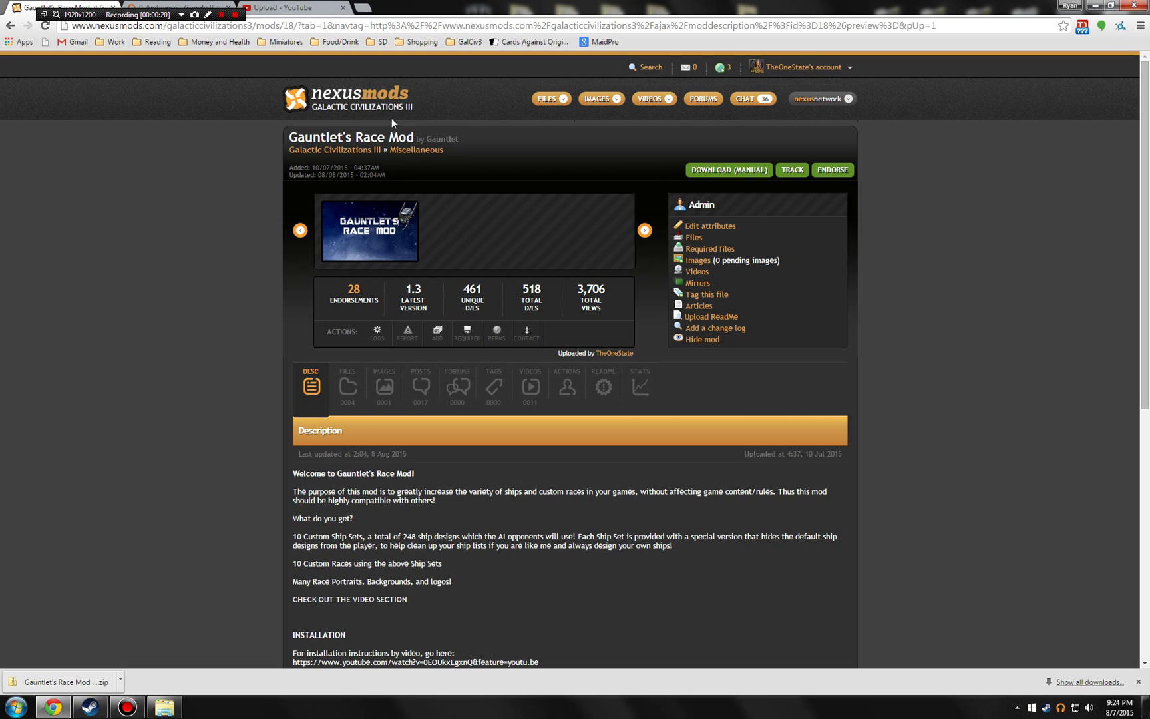
Step: Open the file list of Gauntlet's Race Mod and review the main 1.3 download and the old versions
scroll(427, 145, "down", 1)
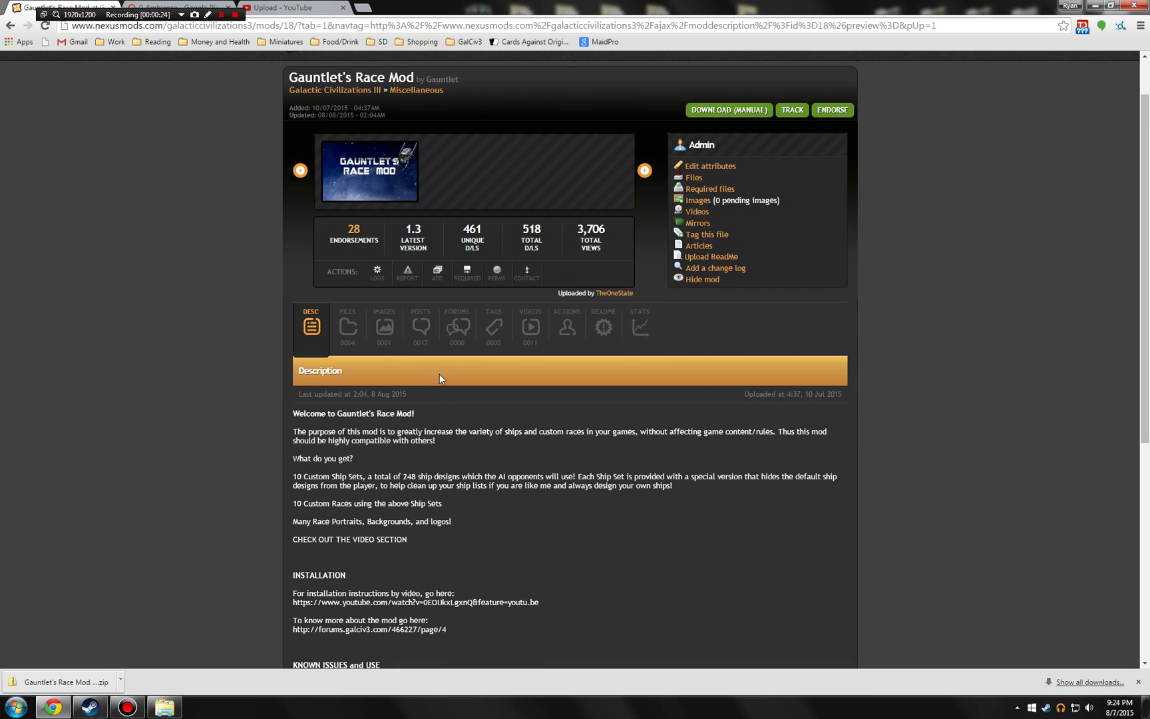
left_click(354, 329)
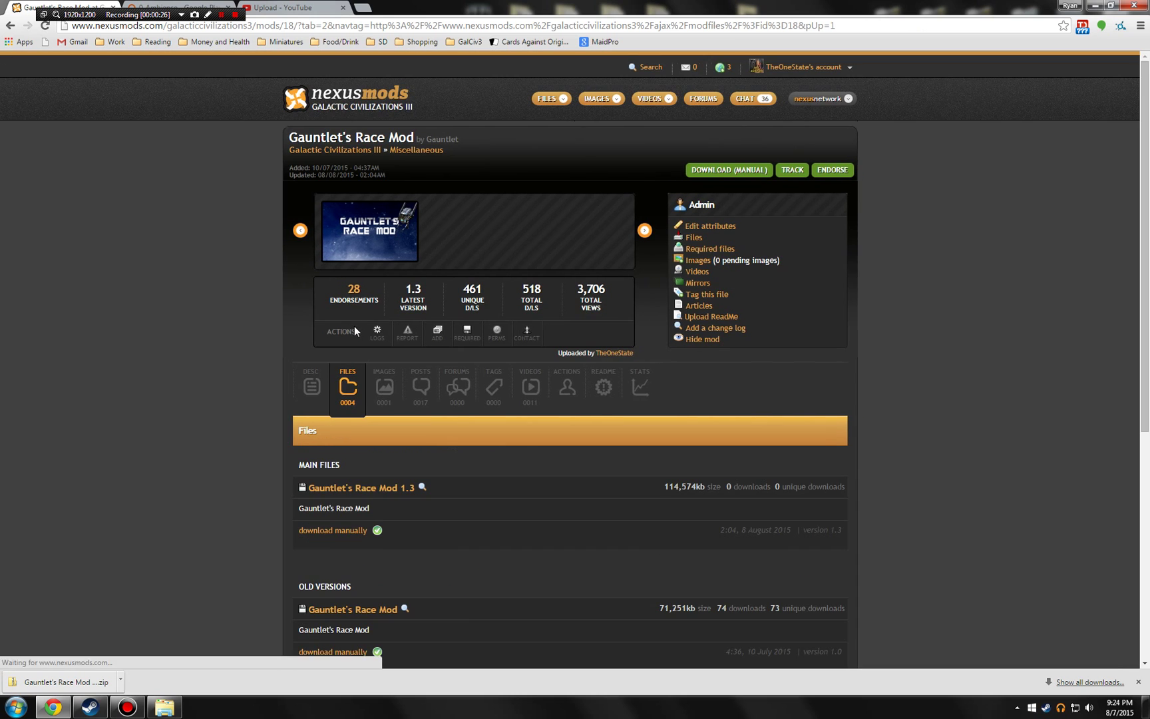
scroll(342, 390, "down", 1)
scroll(339, 382, "down", 2)
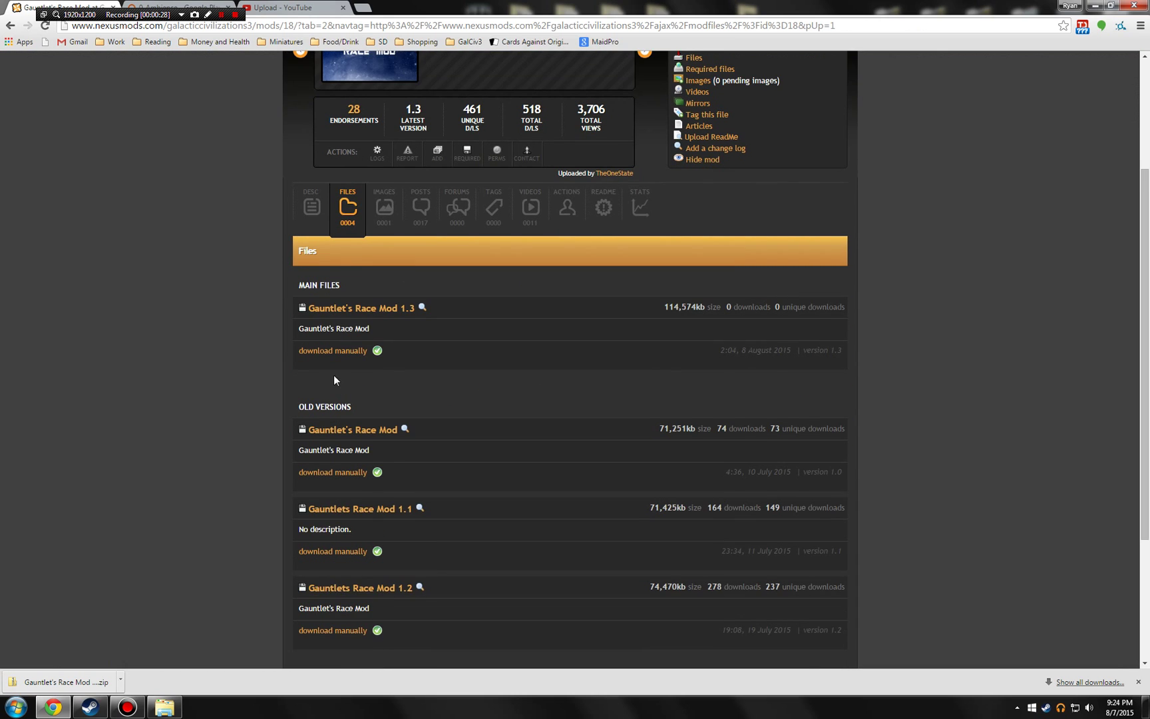
scroll(333, 389, "down", 2)
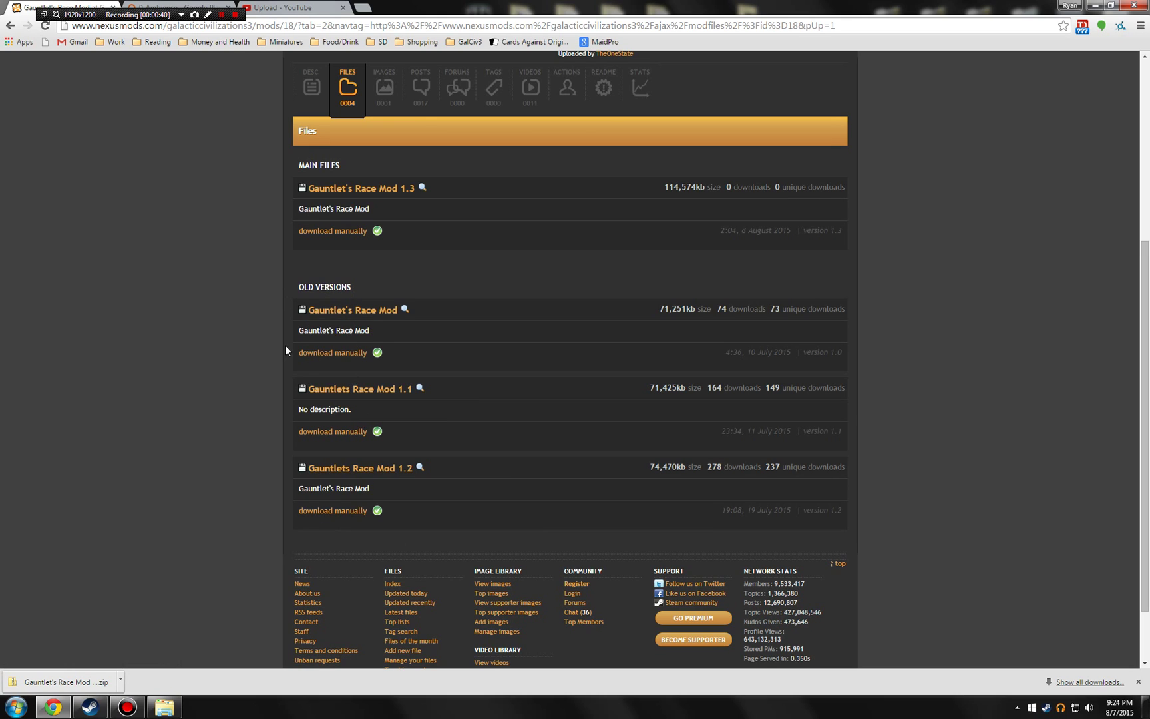
scroll(286, 347, "up", 2)
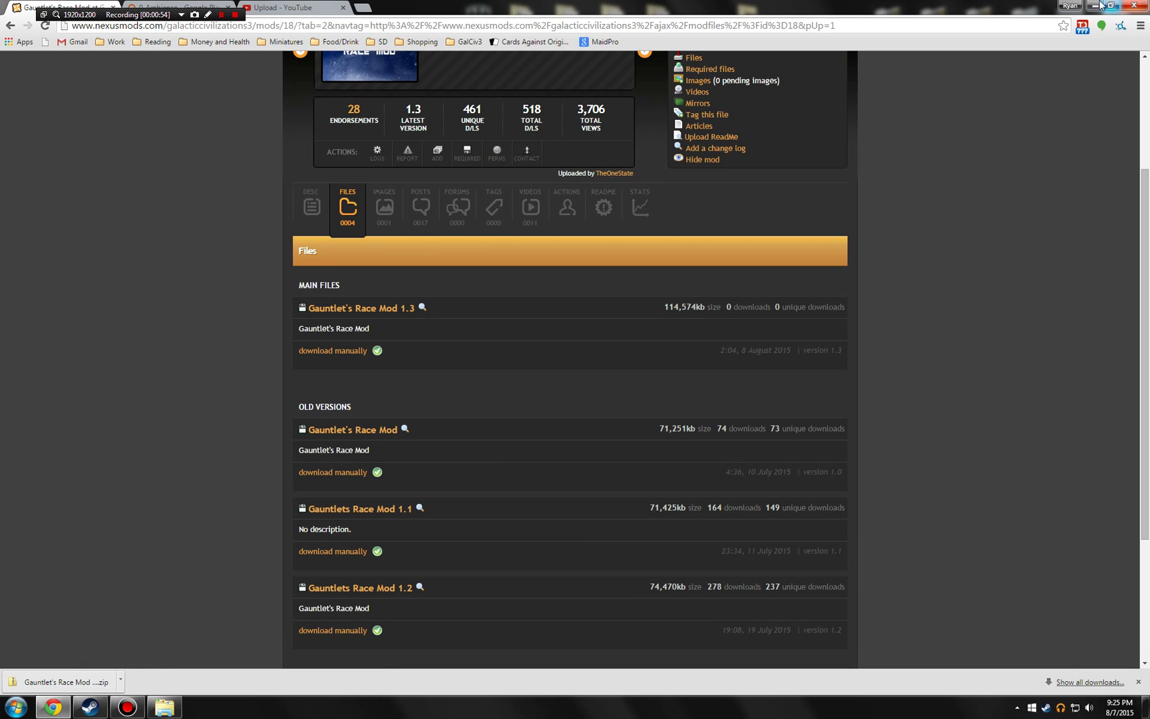
Step: Check the contents of GRM 1.3.zip on the desktop, and move the archive to the Recycle Bin
left_click(1143, 5)
left_click(112, 212)
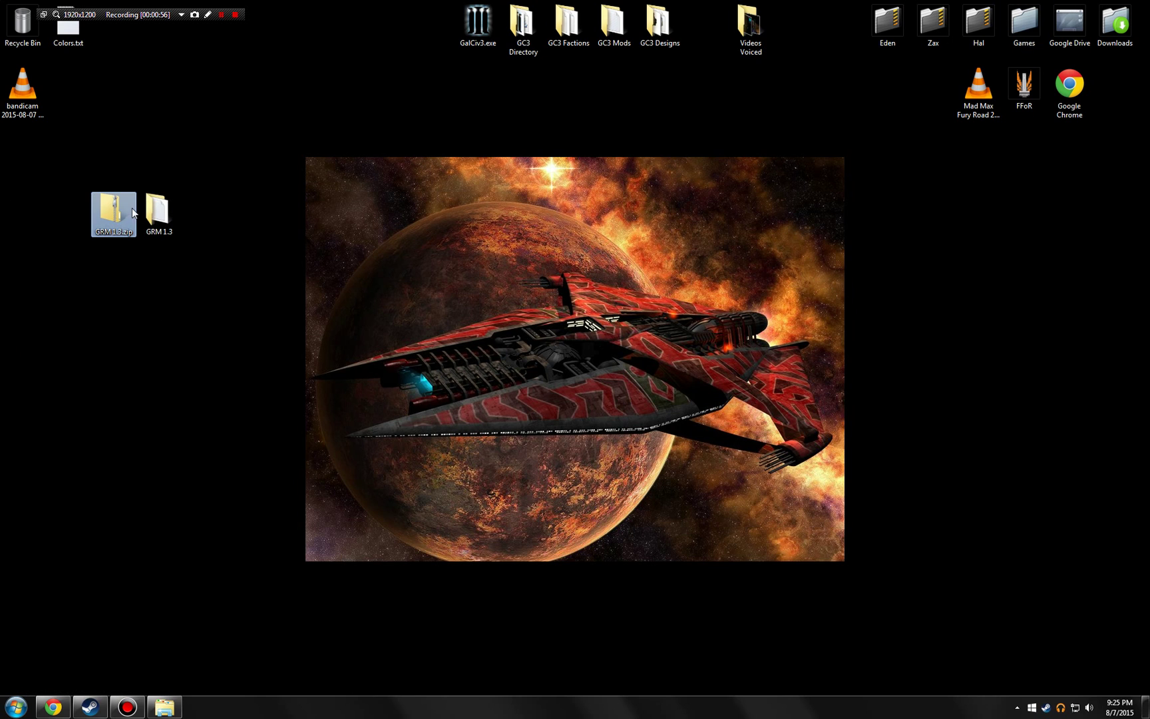
double_click(112, 211)
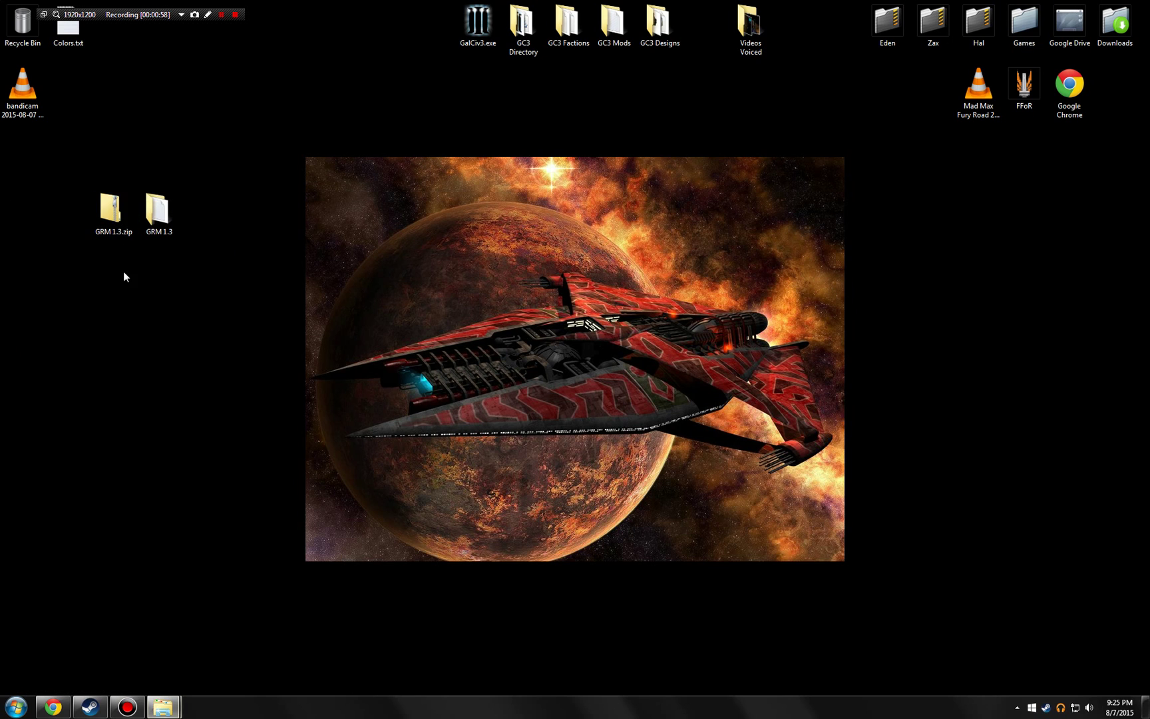
left_click_drag(440, 117, 512, 154)
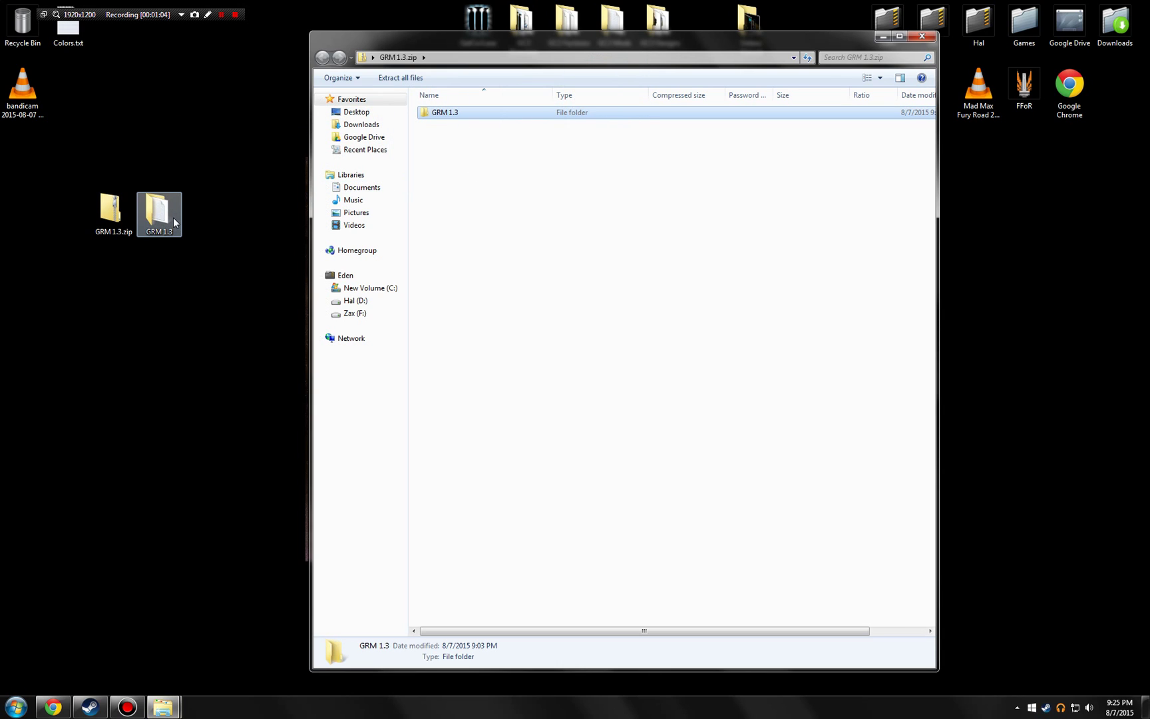
left_click(923, 36)
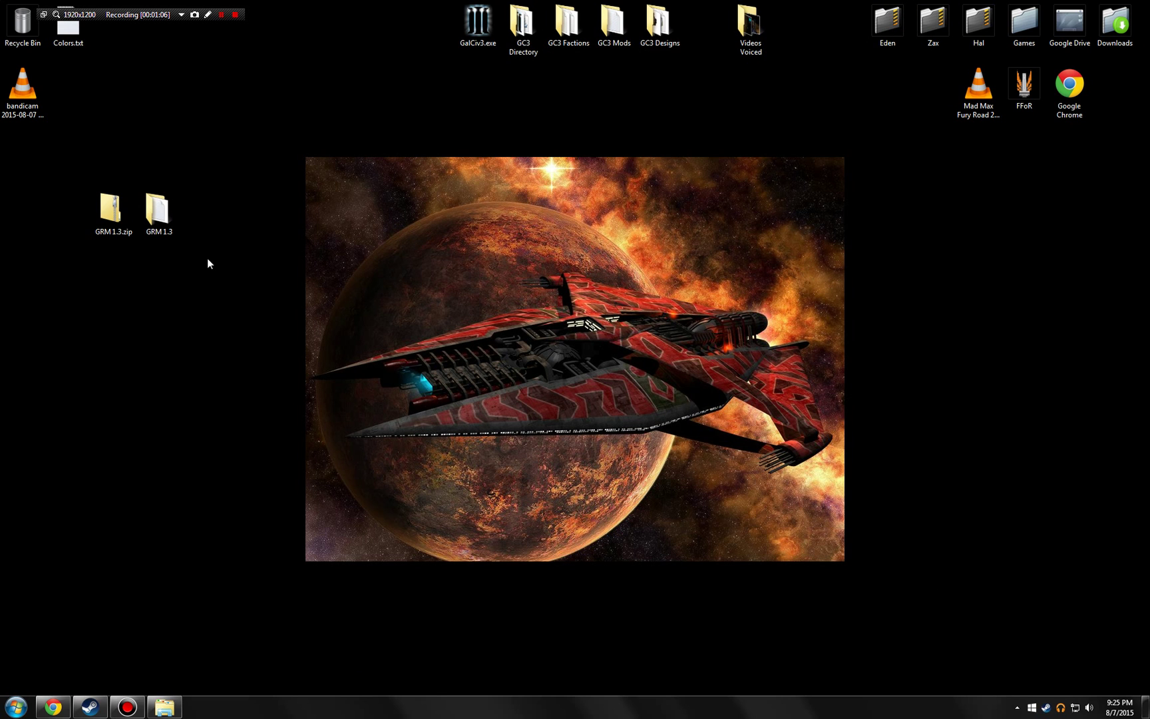
left_click_drag(112, 223, 22, 27)
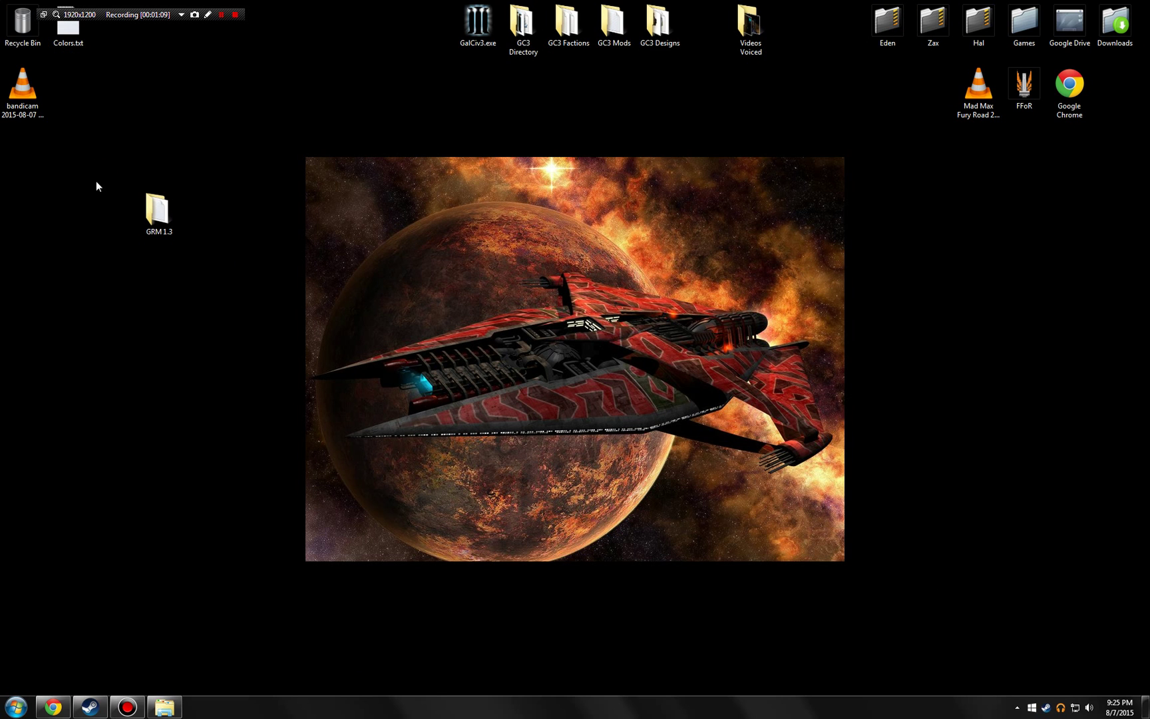
Step: Open the extracted GRM 1.3 folder in a narrowed window beside the desktop icons and enter its My Games - GalCiv 3 folder
double_click(159, 205)
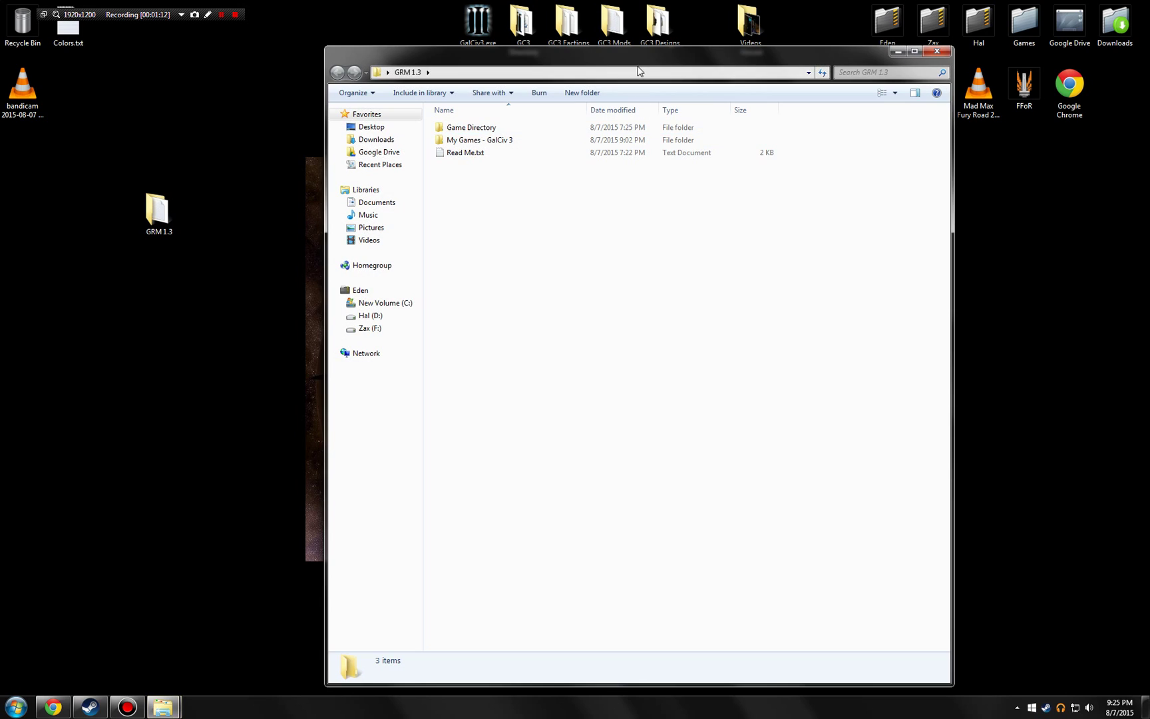
left_click_drag(638, 60, 3, 233)
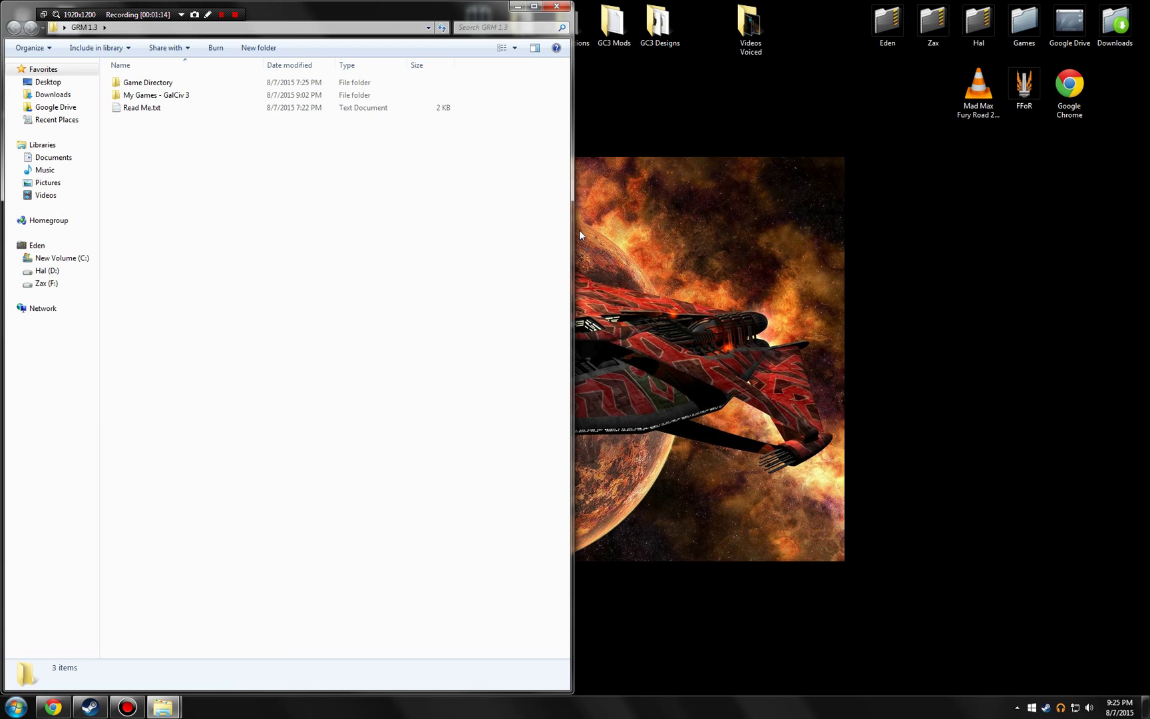
left_click_drag(580, 231, 433, 228)
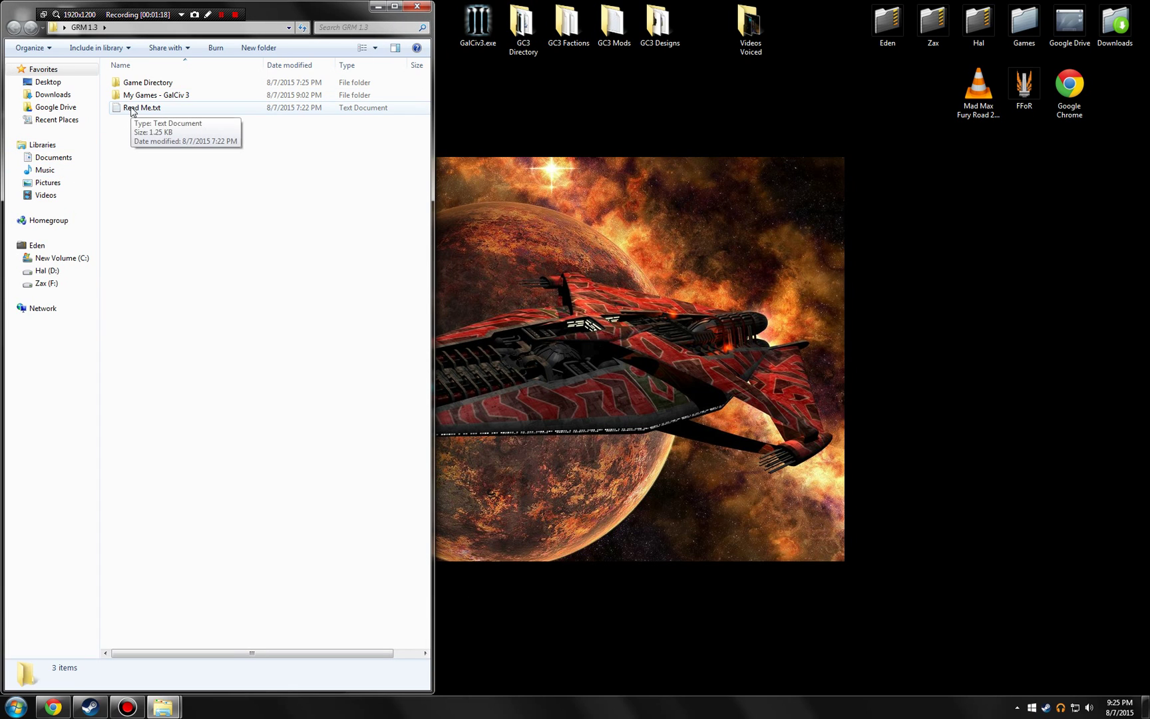
left_click(172, 100)
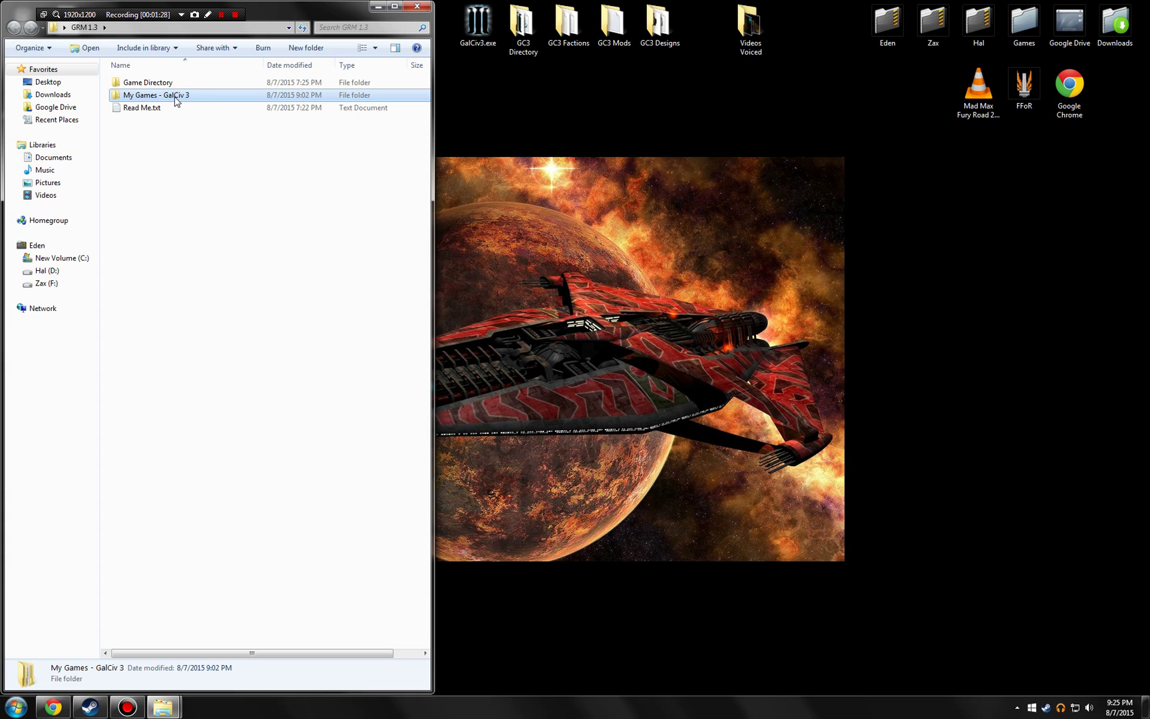
double_click(176, 101)
mouse_move(173, 184)
left_mouse_down()
mouse_move(145, 79)
mouse_move(164, 177)
left_mouse_up()
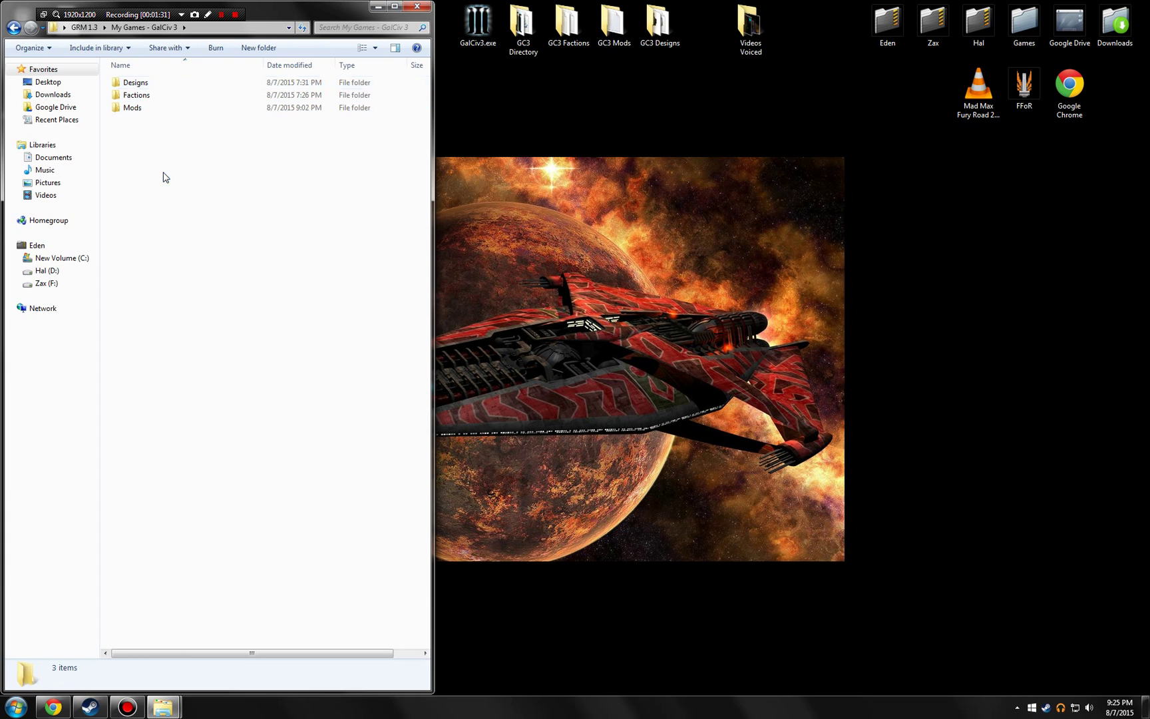
Step: Open the GalCiv3 folder under Documents, My Games in a second window alongside the mod folder
left_click(14, 712)
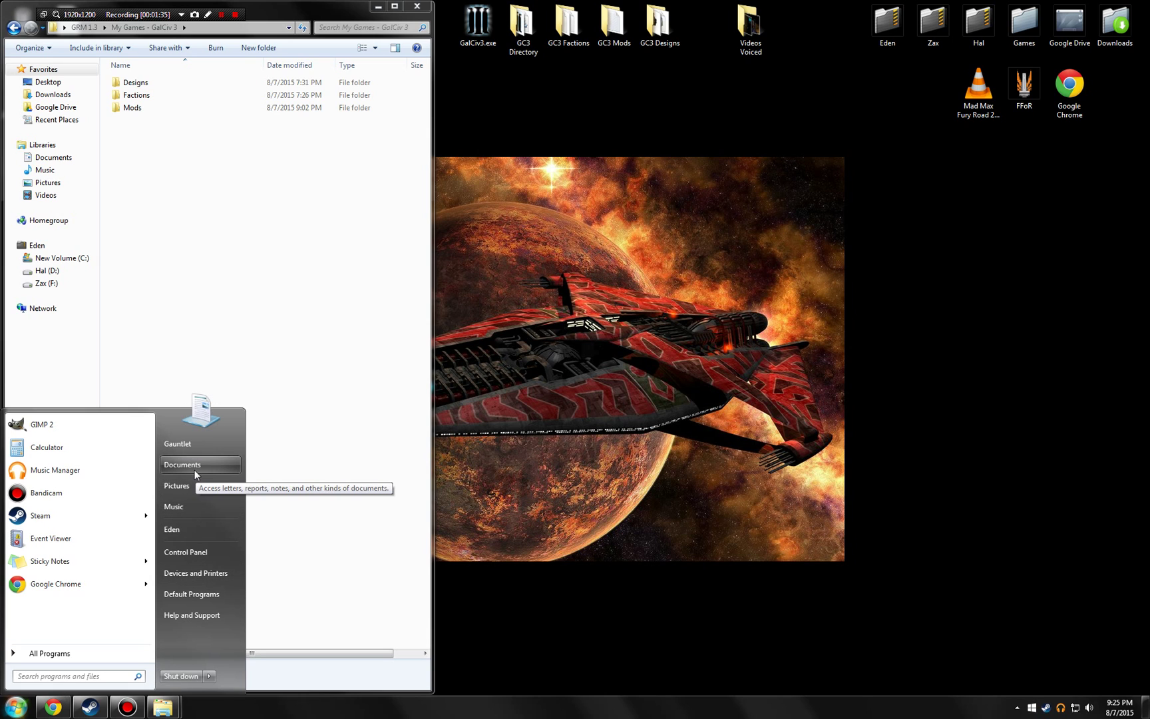
key("Escape")
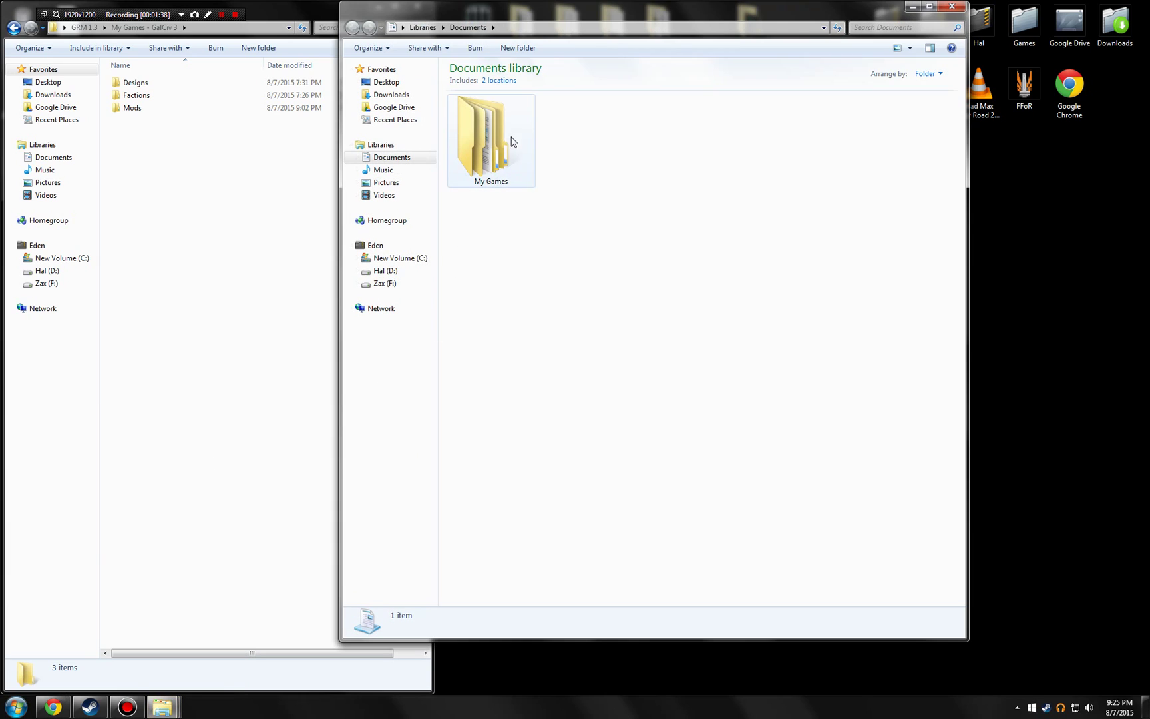
double_click(519, 162)
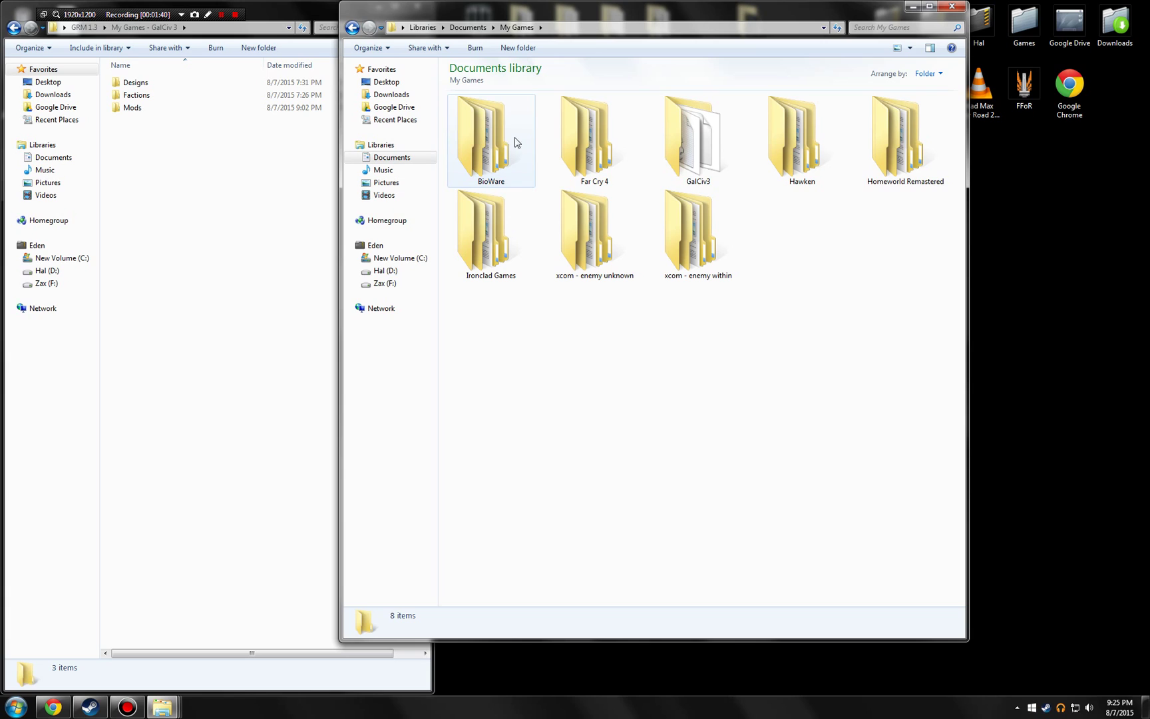
left_click(715, 152)
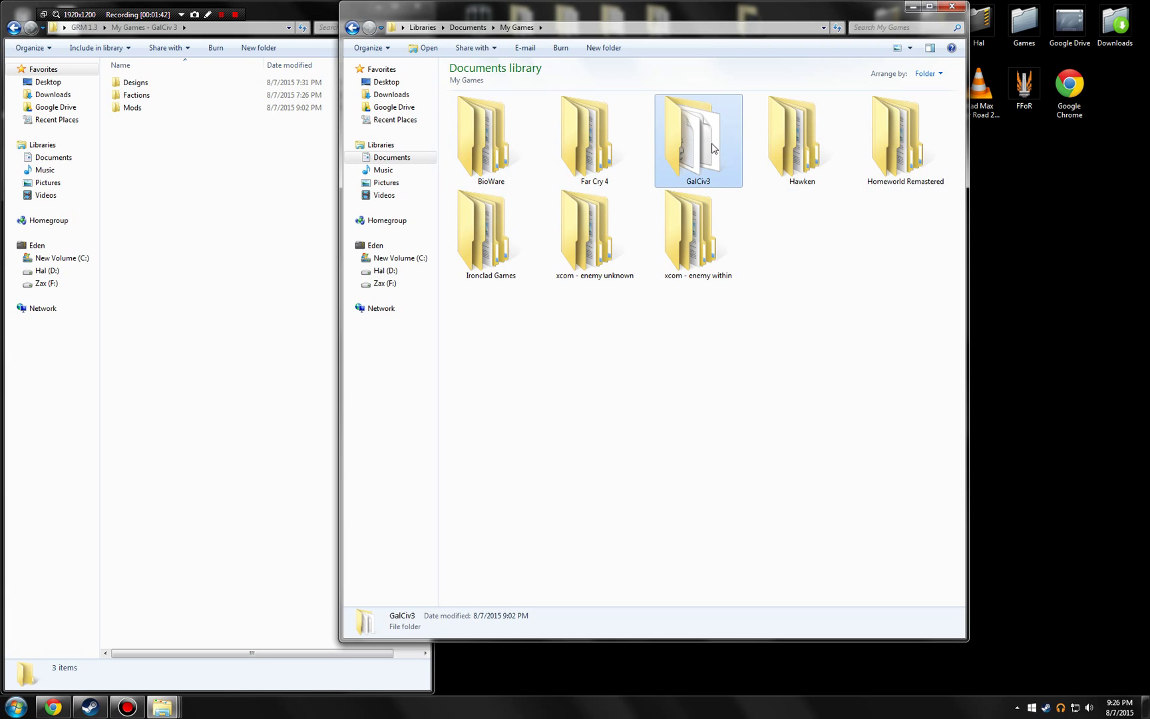
double_click(713, 148)
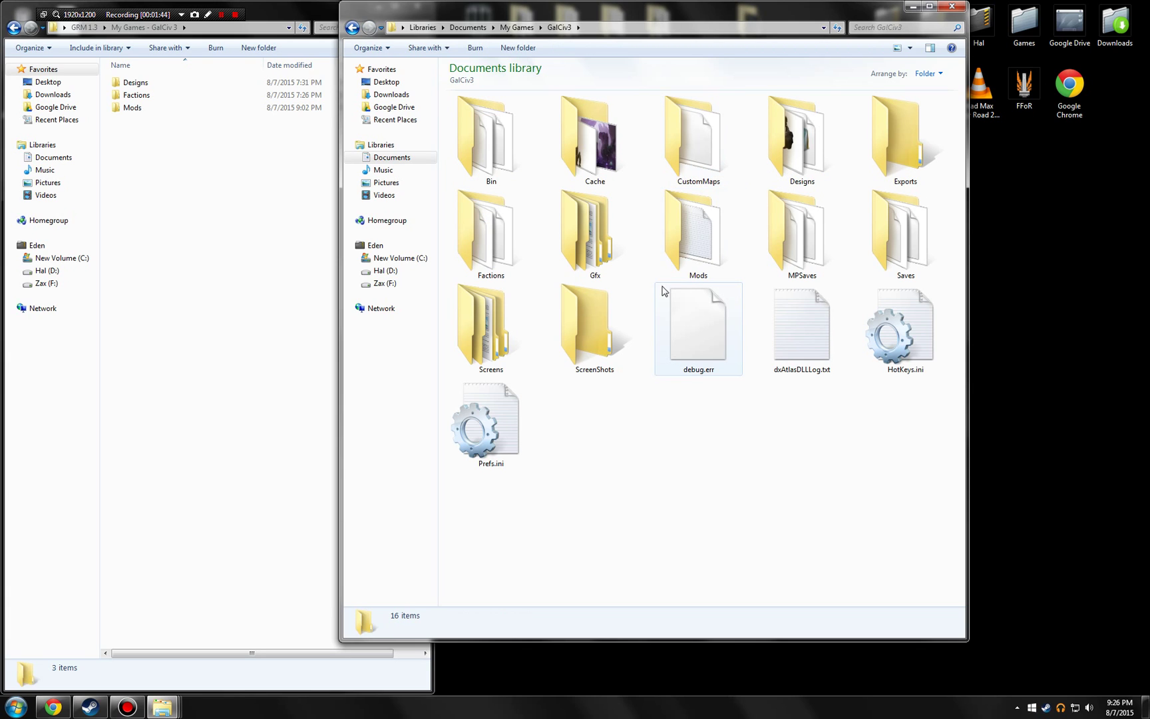
Step: Try to merge the mod's Designs, Factions and Mods folders into the GalCiv3 folder
left_click_drag(169, 156, 671, 521)
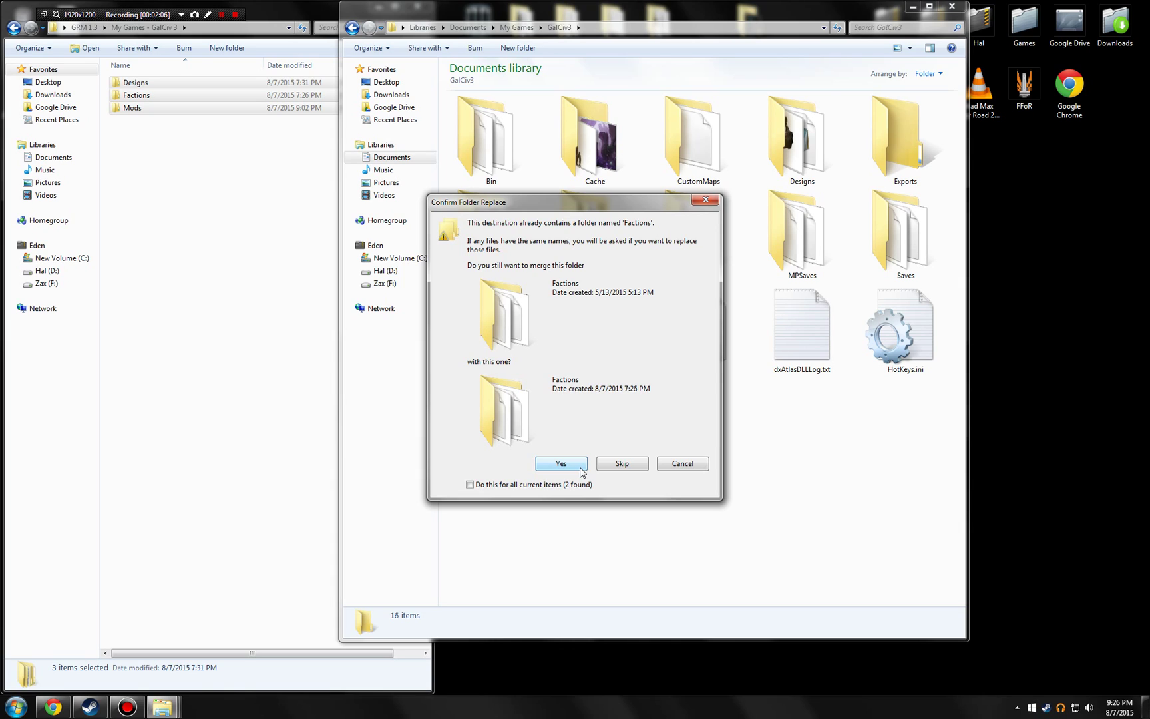
left_click(694, 467)
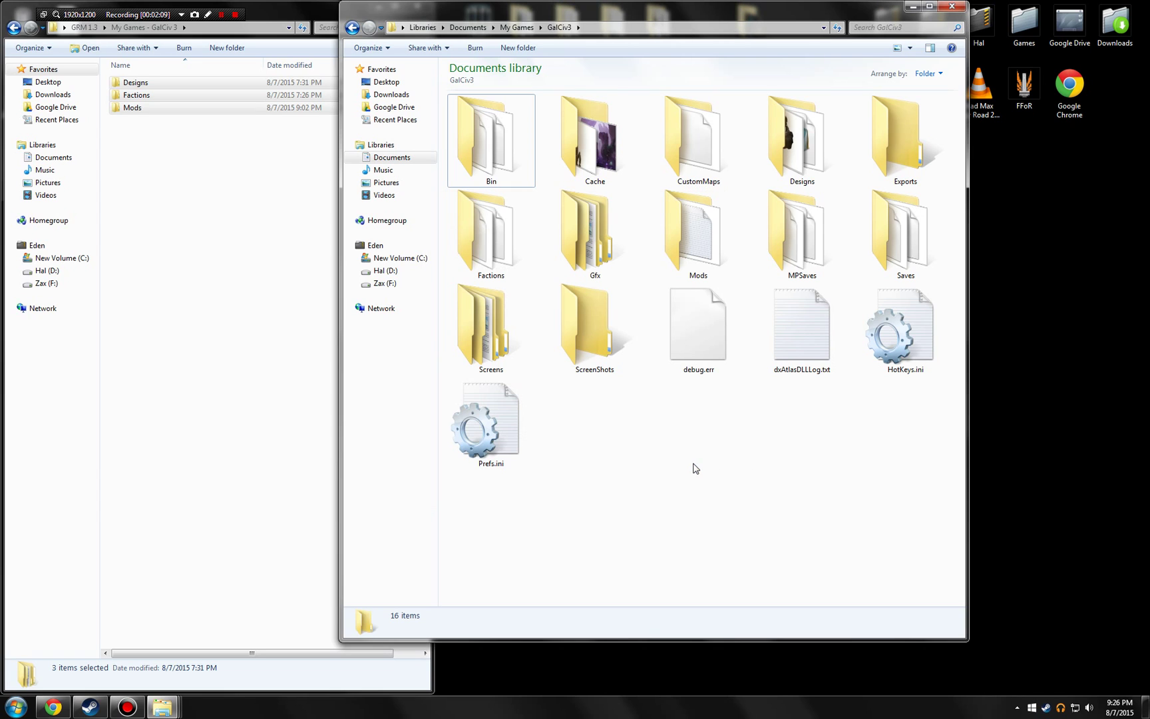
left_click(216, 234)
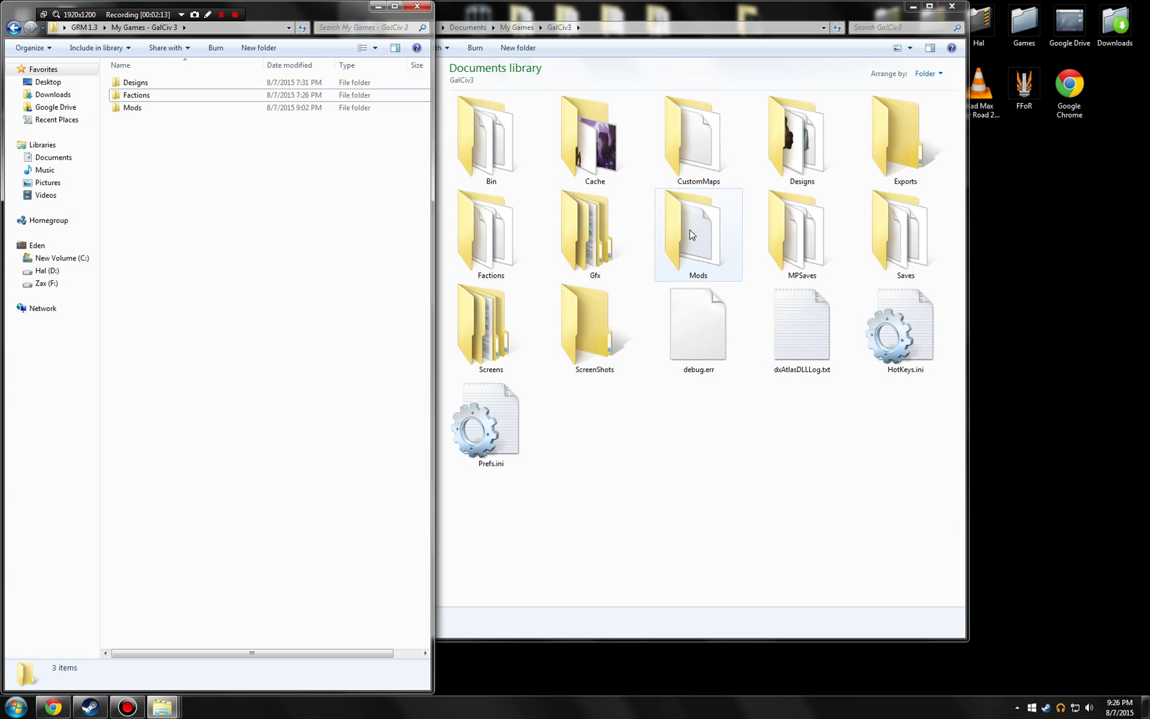
Step: Examine the Game and Core folders of the installed GRM mod inside Mods, and return to the GalCiv3 folder
double_click(709, 235)
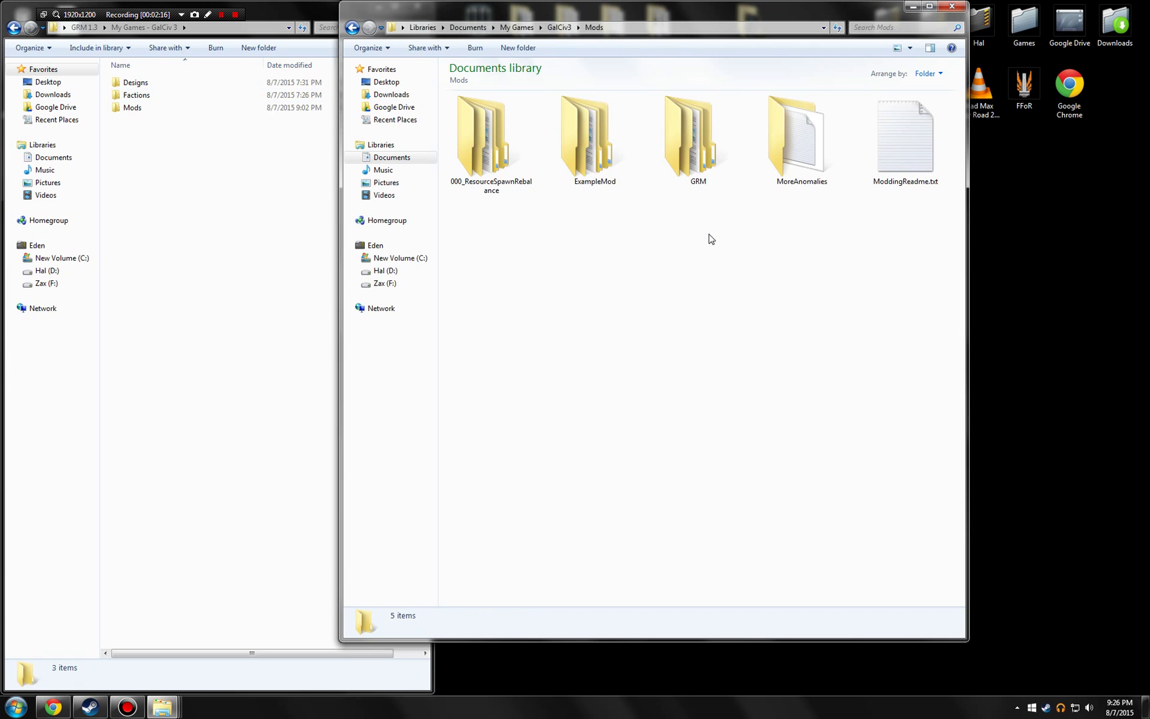
left_click(709, 175)
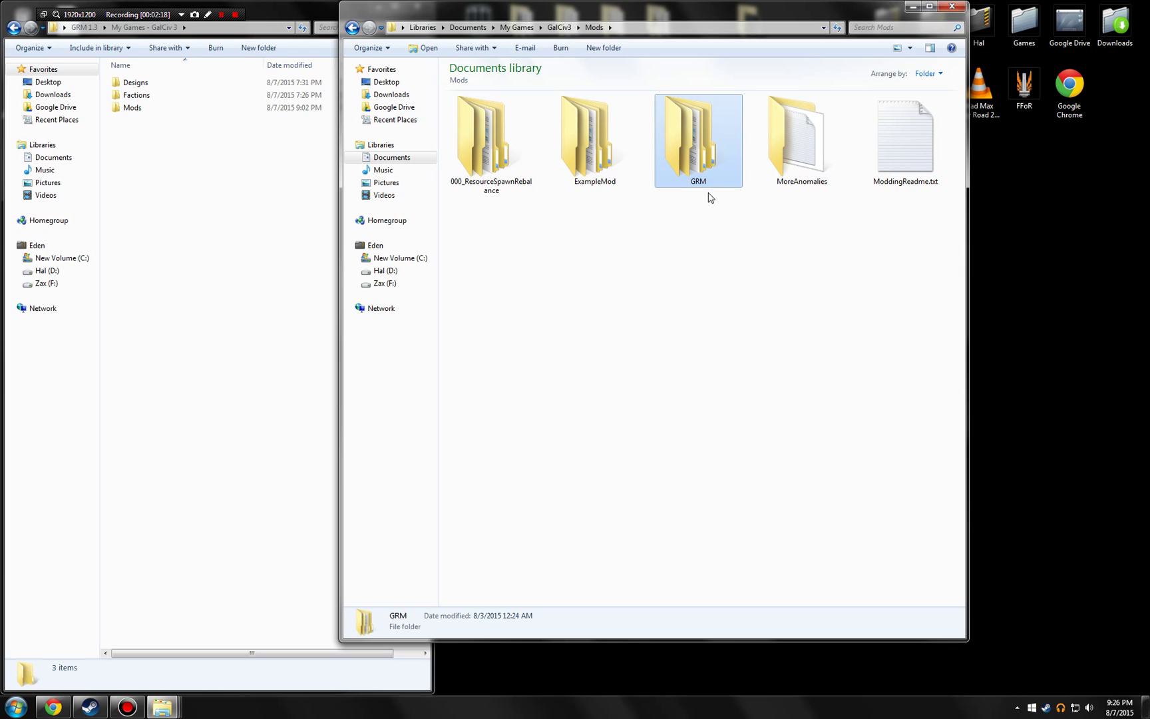
double_click(700, 128)
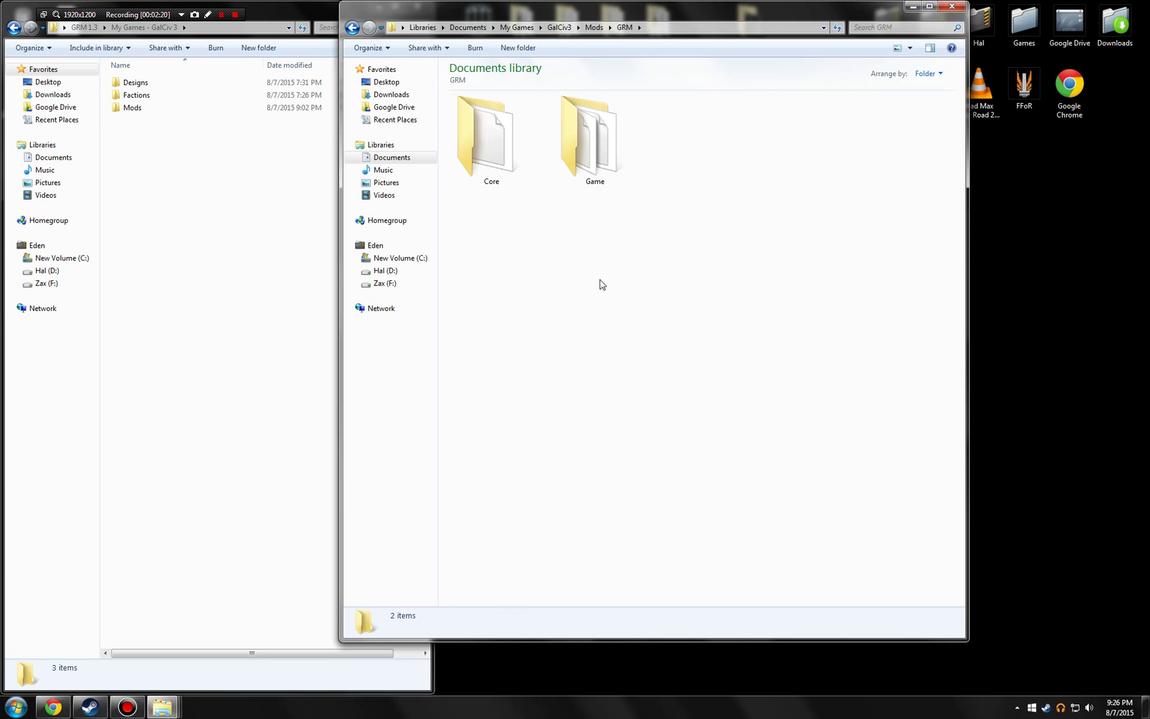
double_click(569, 154)
scroll(625, 313, "down", 5)
scroll(626, 313, "up", 5)
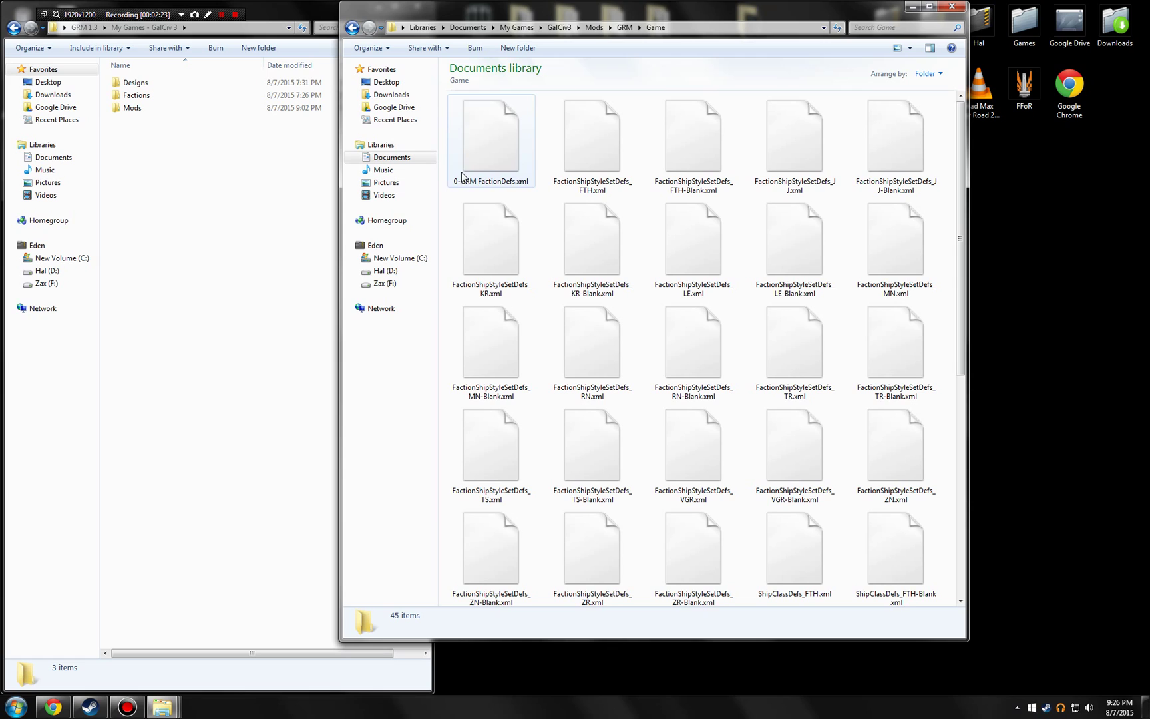
left_click(352, 27)
double_click(467, 137)
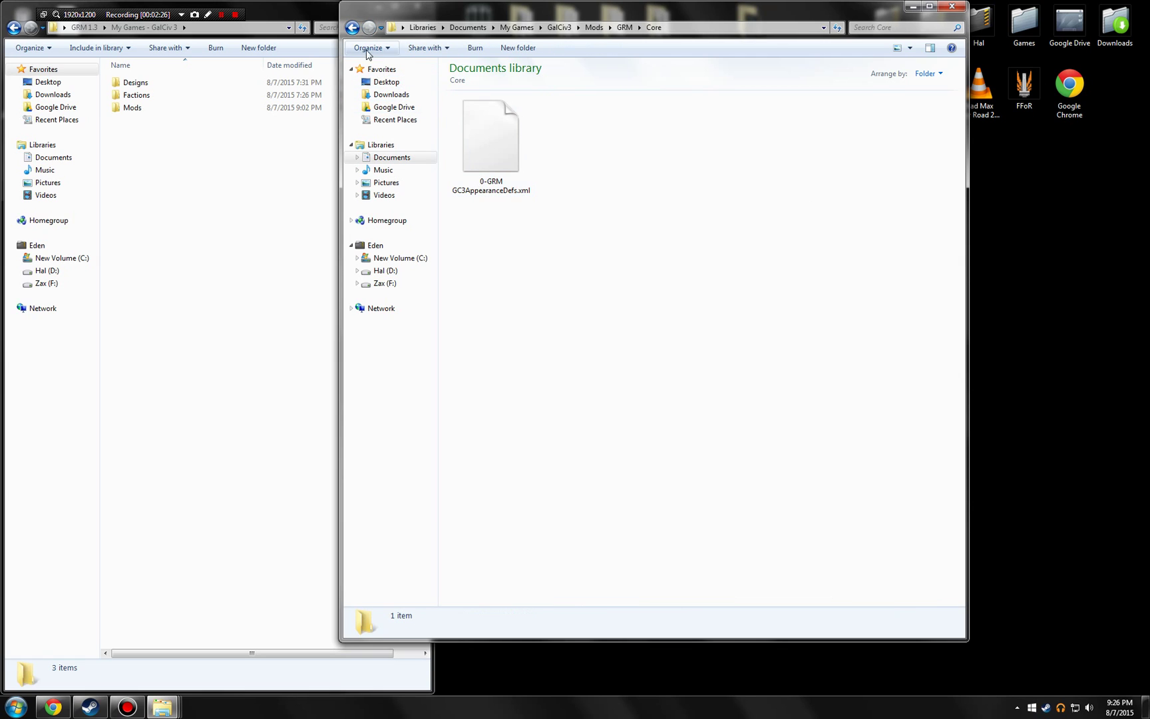
left_click(352, 27)
left_click(353, 28)
left_click(352, 28)
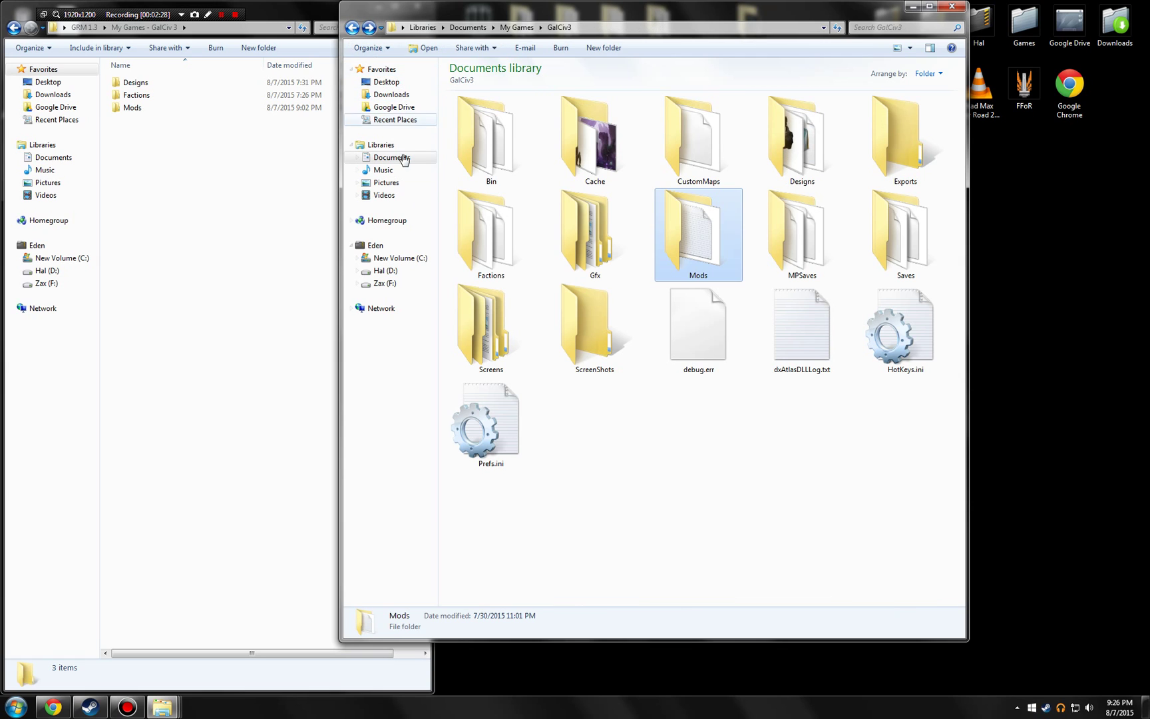
Step: Look through the GalCiv3 Designs folder and the Portraits, LeaderFGs and LeaderBGs images inside Factions
double_click(788, 128)
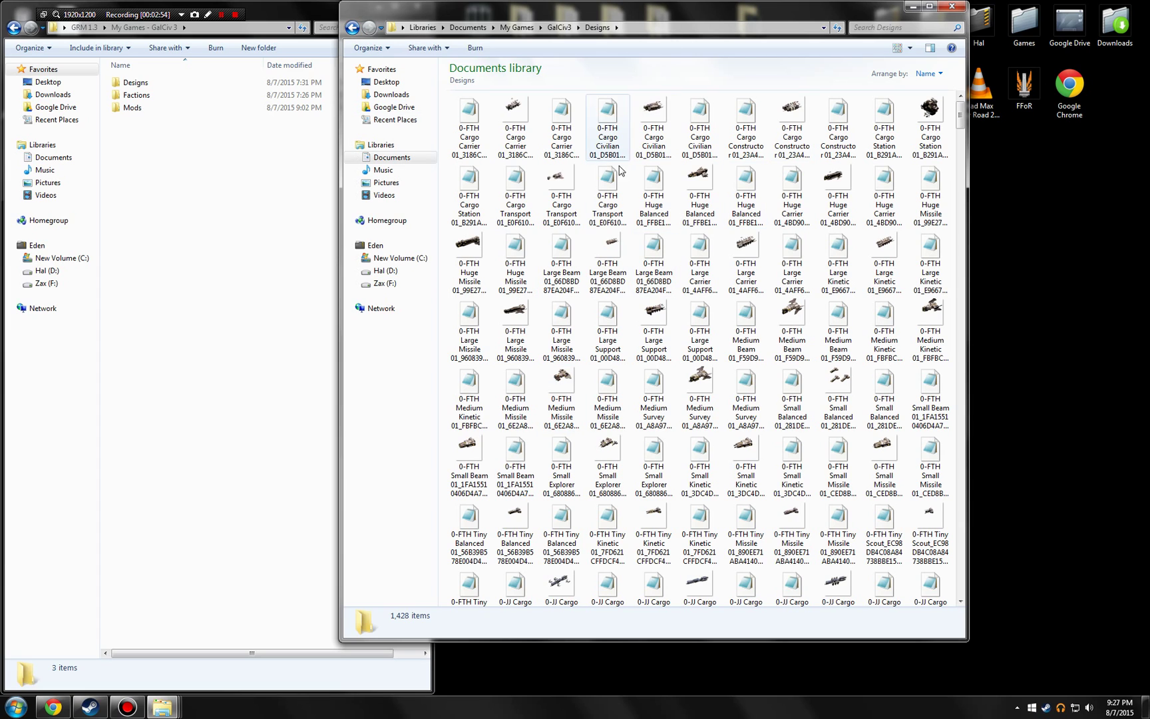
left_click(350, 27)
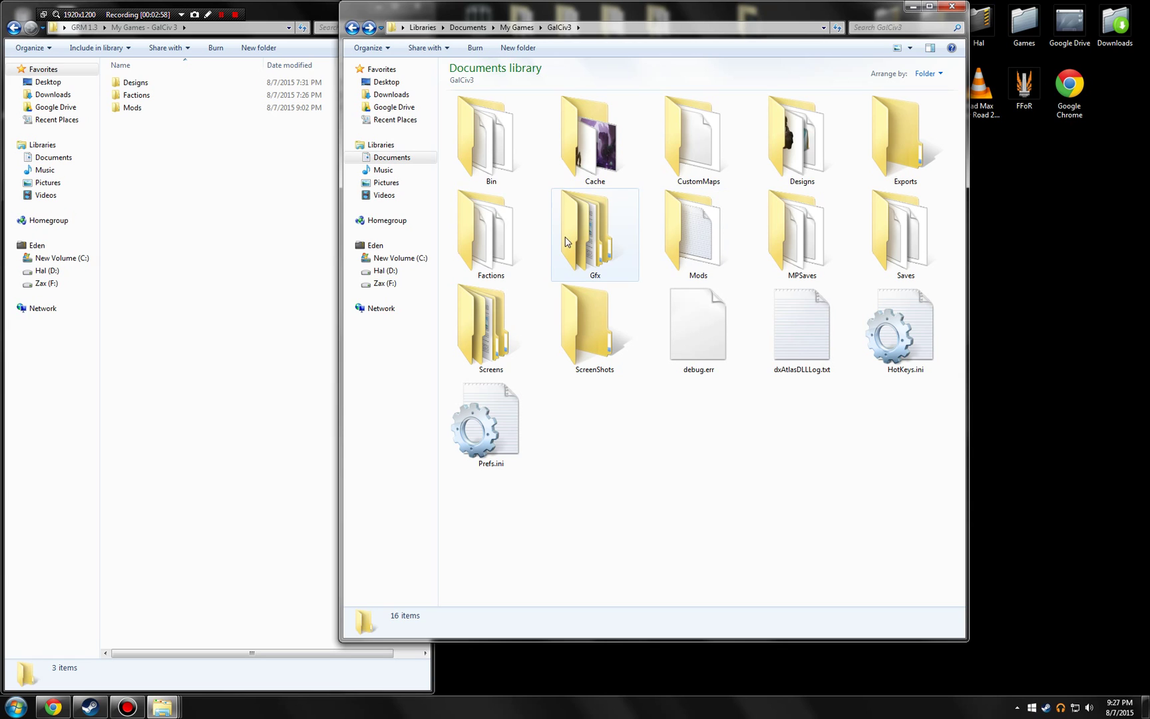
left_click(489, 255)
double_click(490, 255)
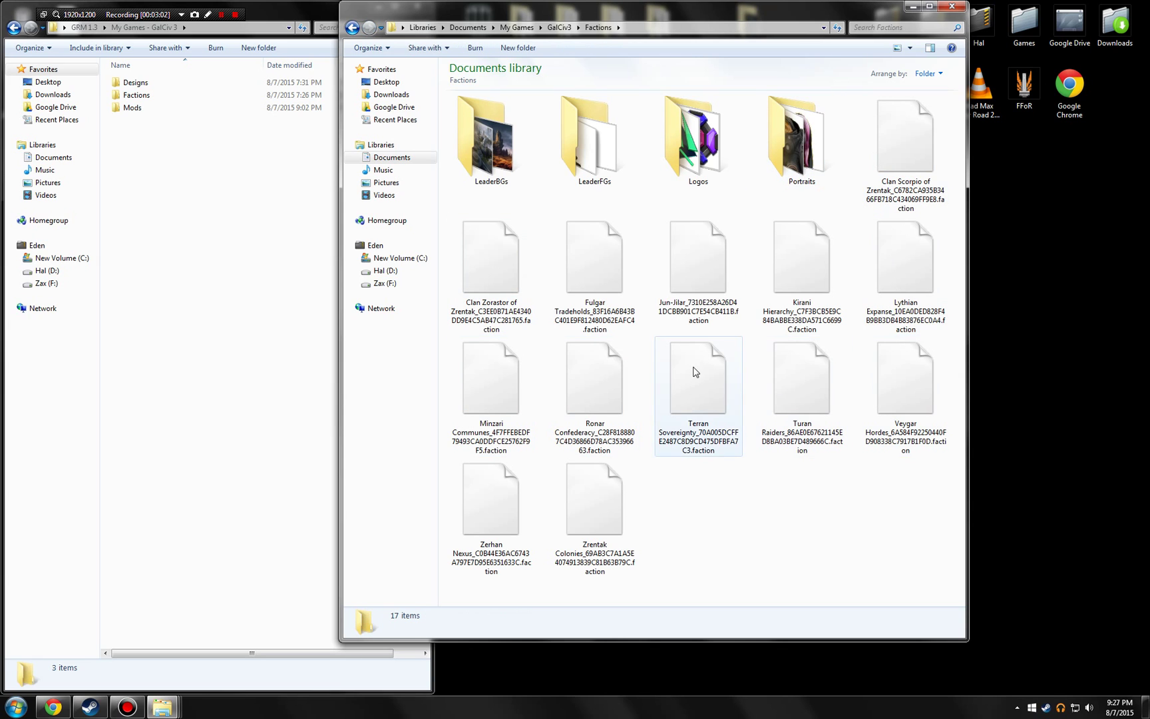
double_click(811, 157)
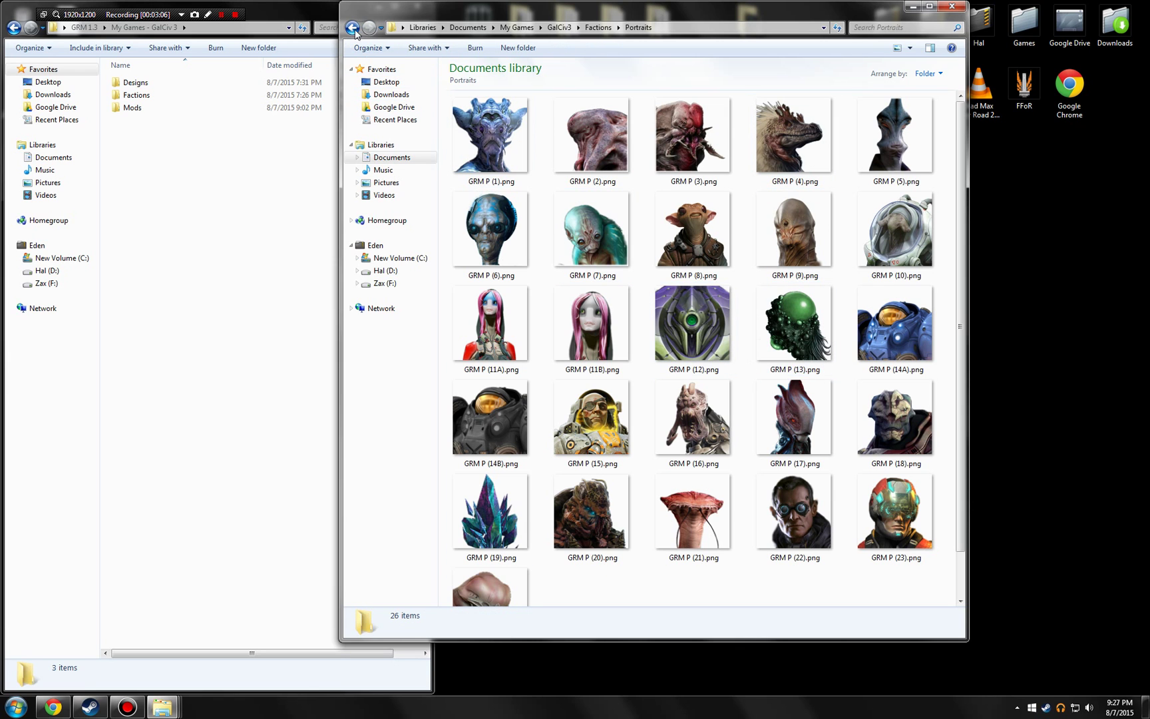
left_click(352, 30)
double_click(603, 149)
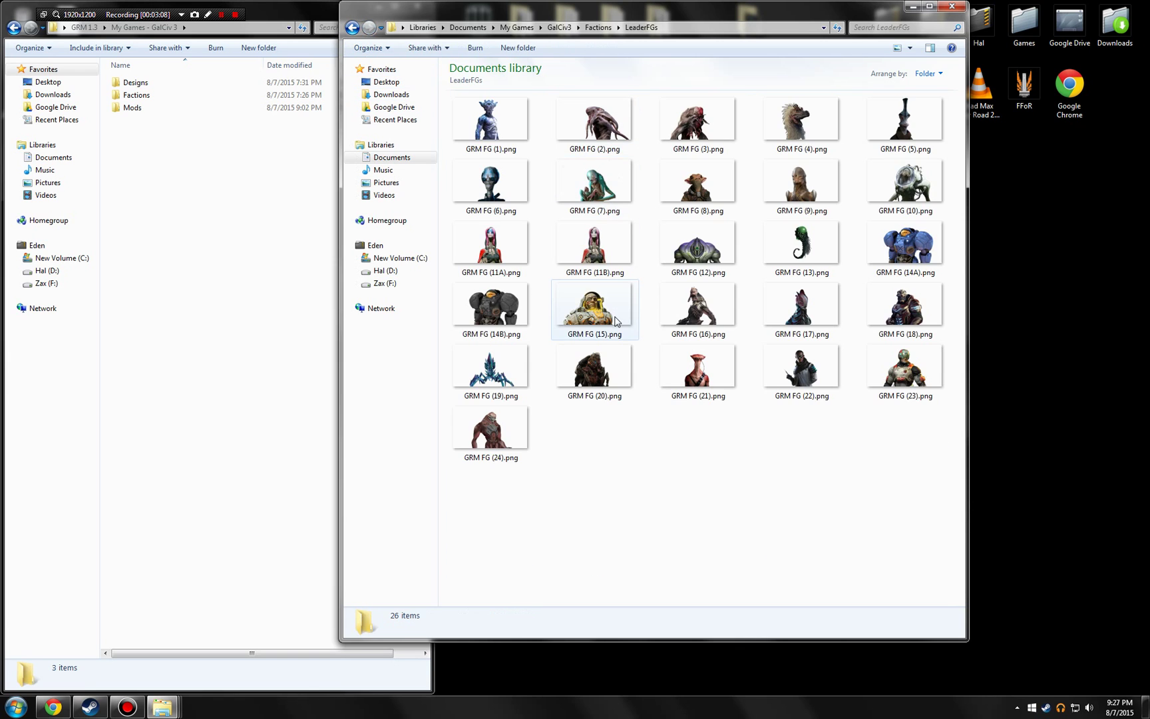
left_click(352, 27)
double_click(481, 136)
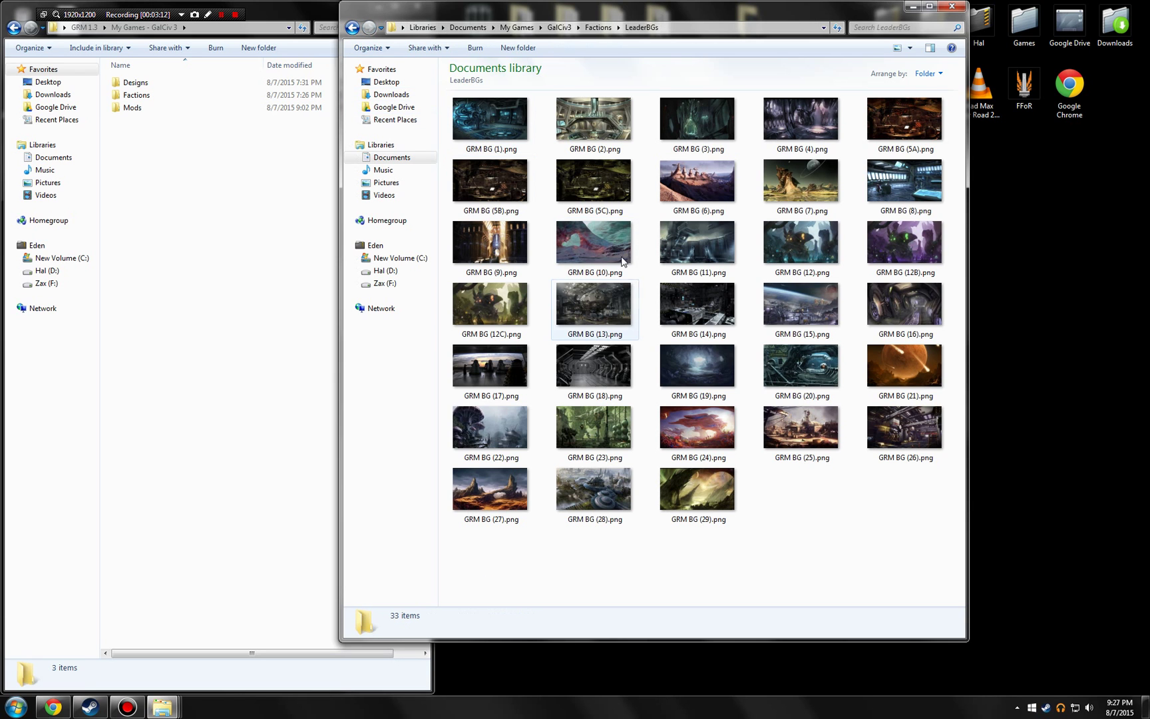
Step: View the logo images in the GalCiv3 Factions Logos folder, and close the GalCiv3 folder window
left_click(352, 28)
left_click(669, 159)
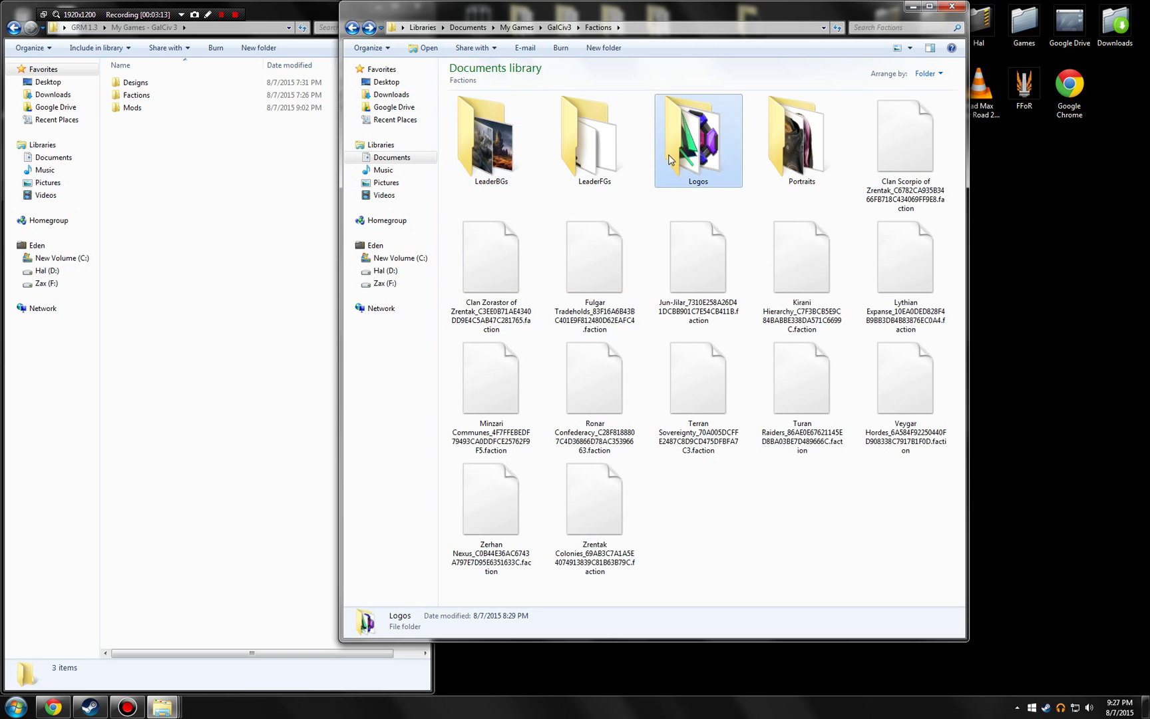
double_click(669, 160)
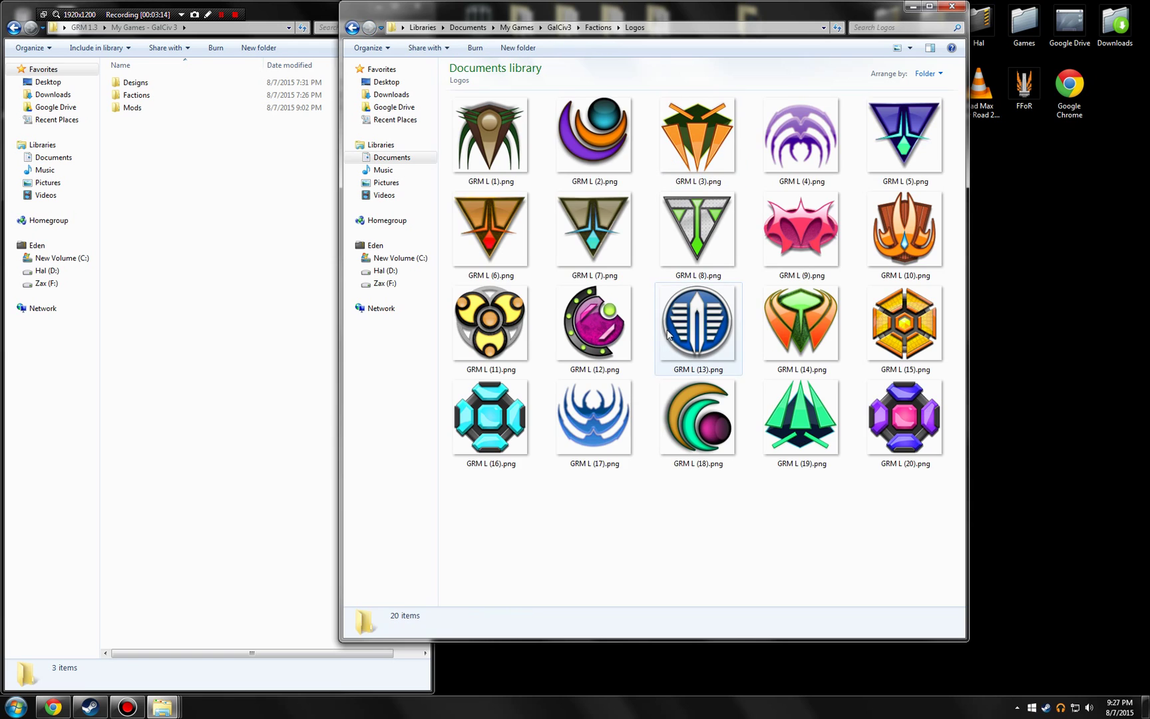
left_click(352, 28)
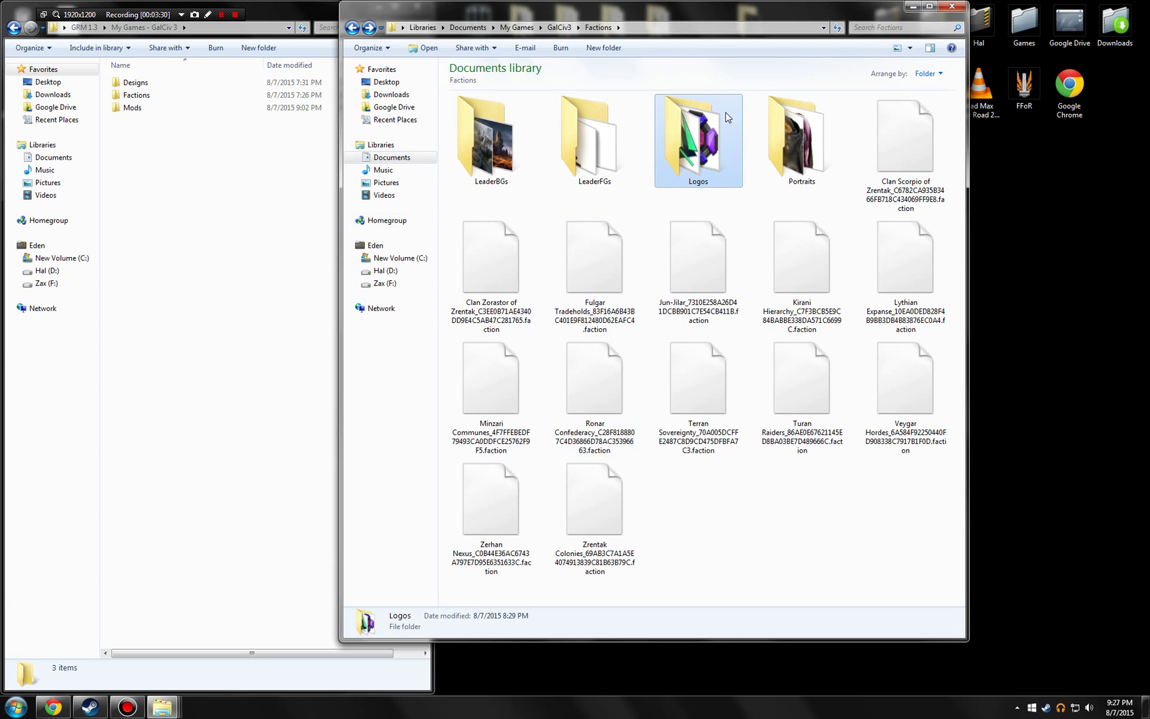
left_click(954, 7)
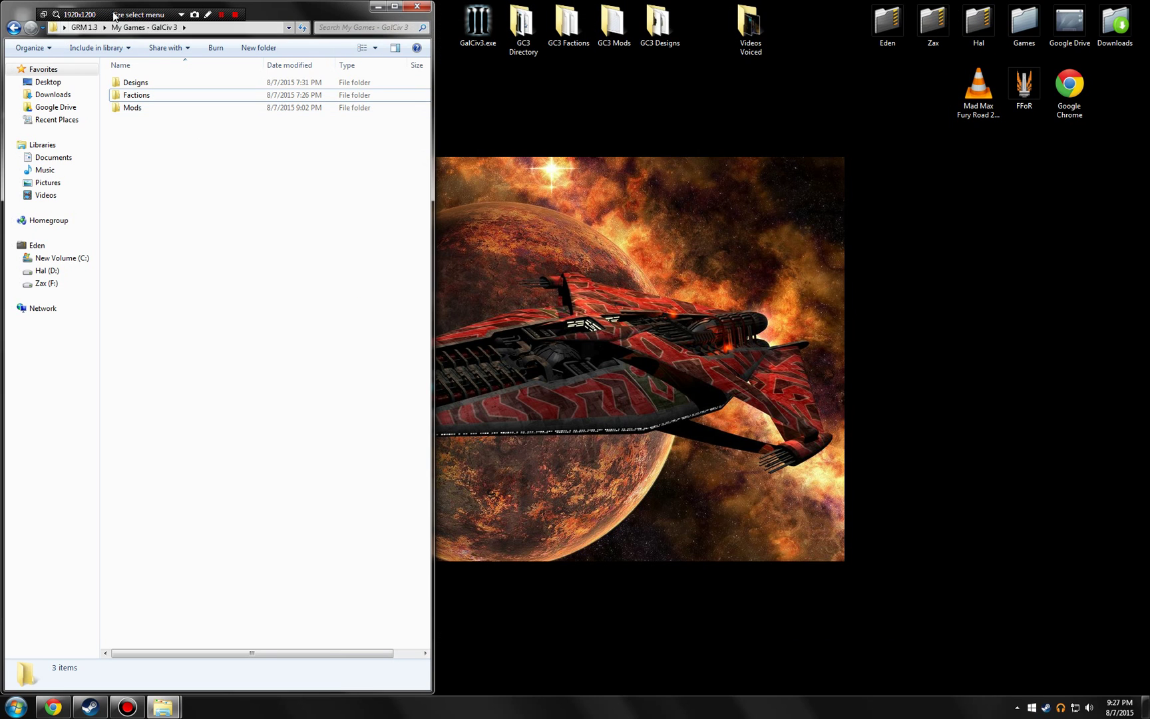
Step: Return to the GRM 1.3 folder and open its Game Directory folder
left_click(84, 27)
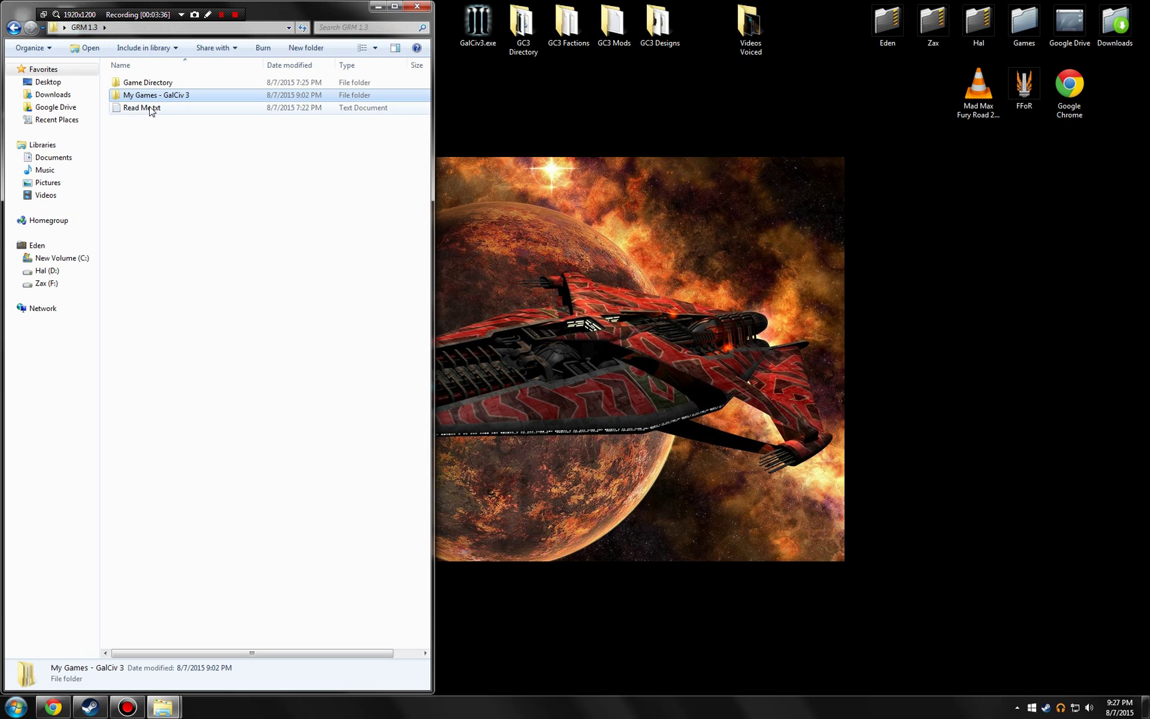
left_click(148, 84)
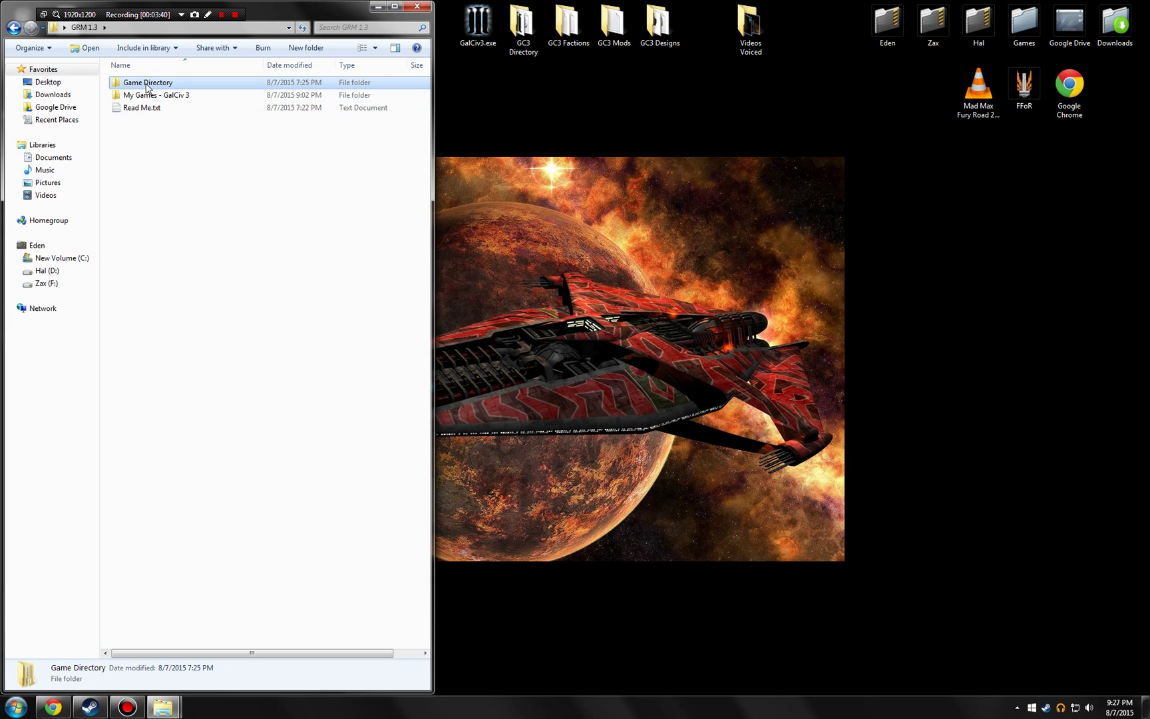
double_click(148, 85)
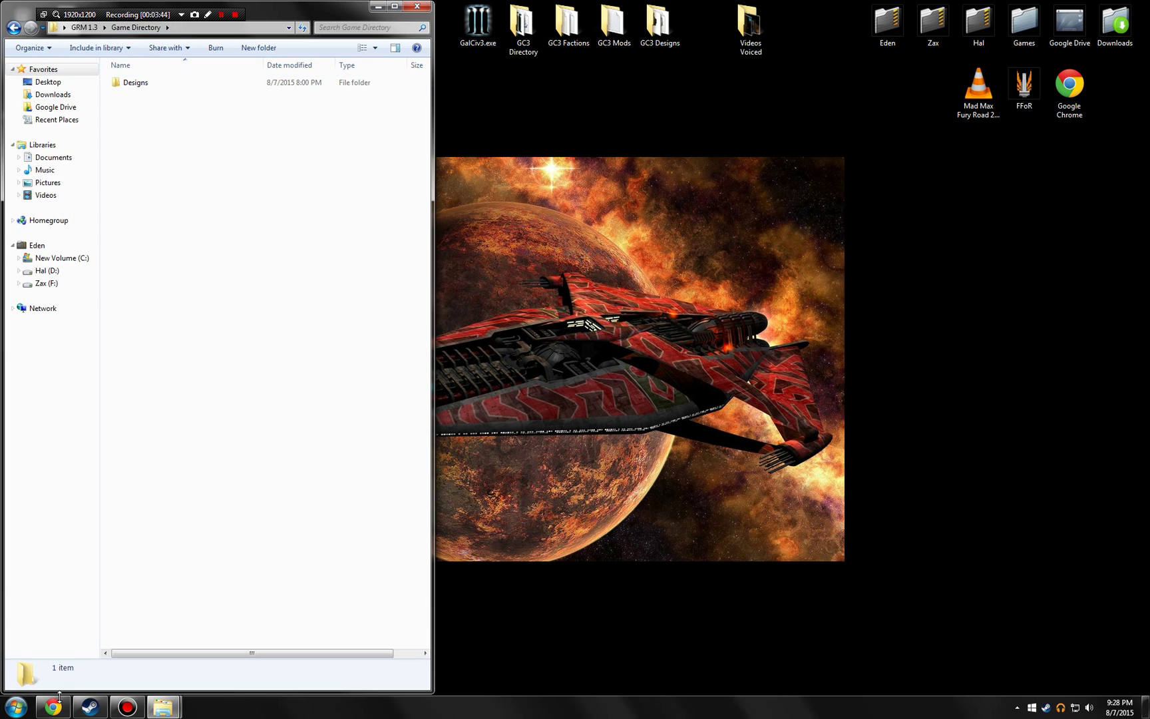
Step: Open the game's install folder in a second window: C:, Program Files (x86), Steam, steamapps, common, Galactic Civilizations III
left_click(16, 707)
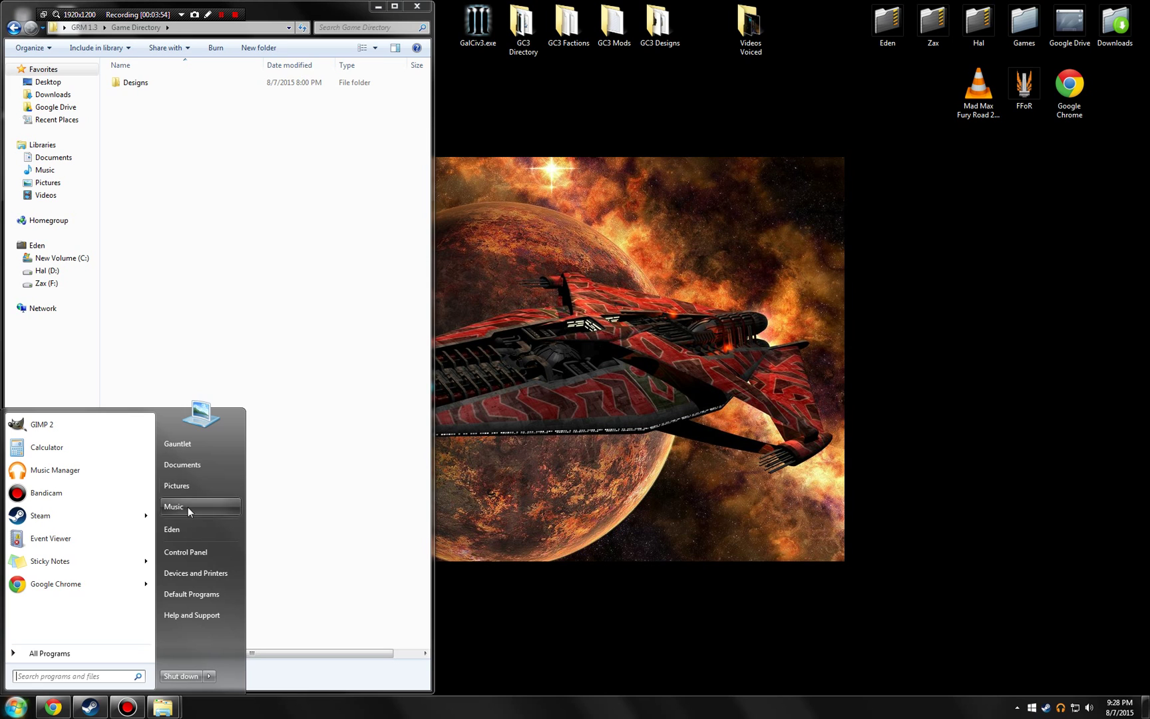
left_click(222, 529)
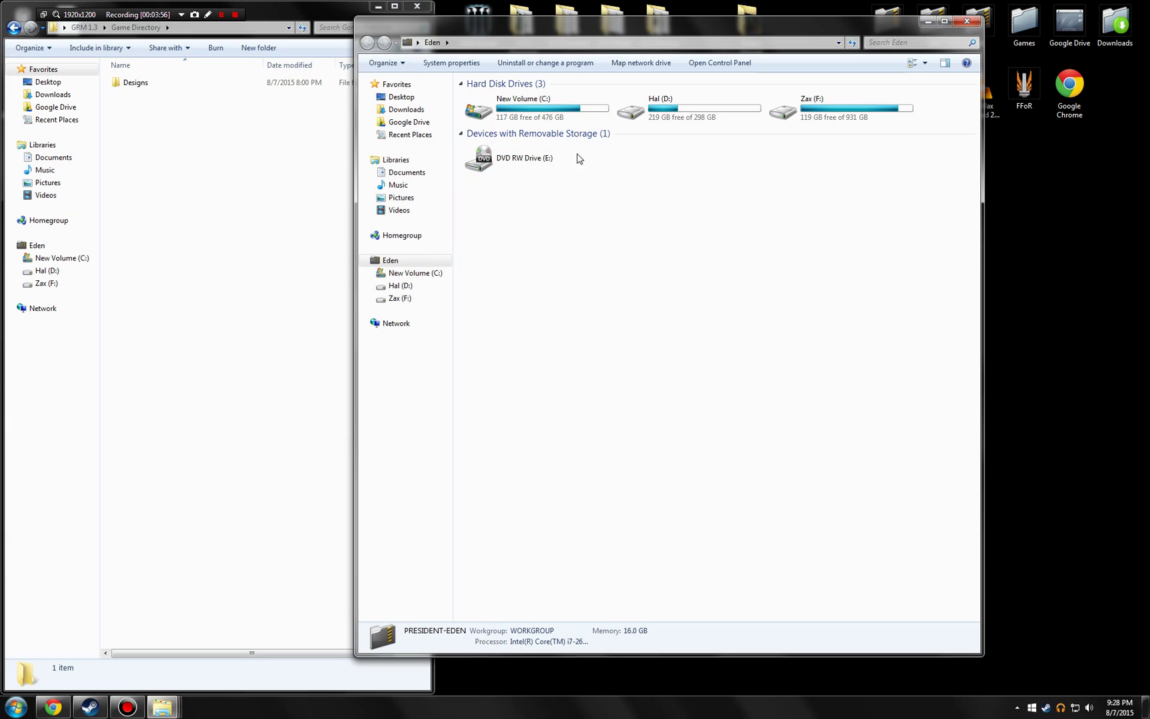
double_click(576, 117)
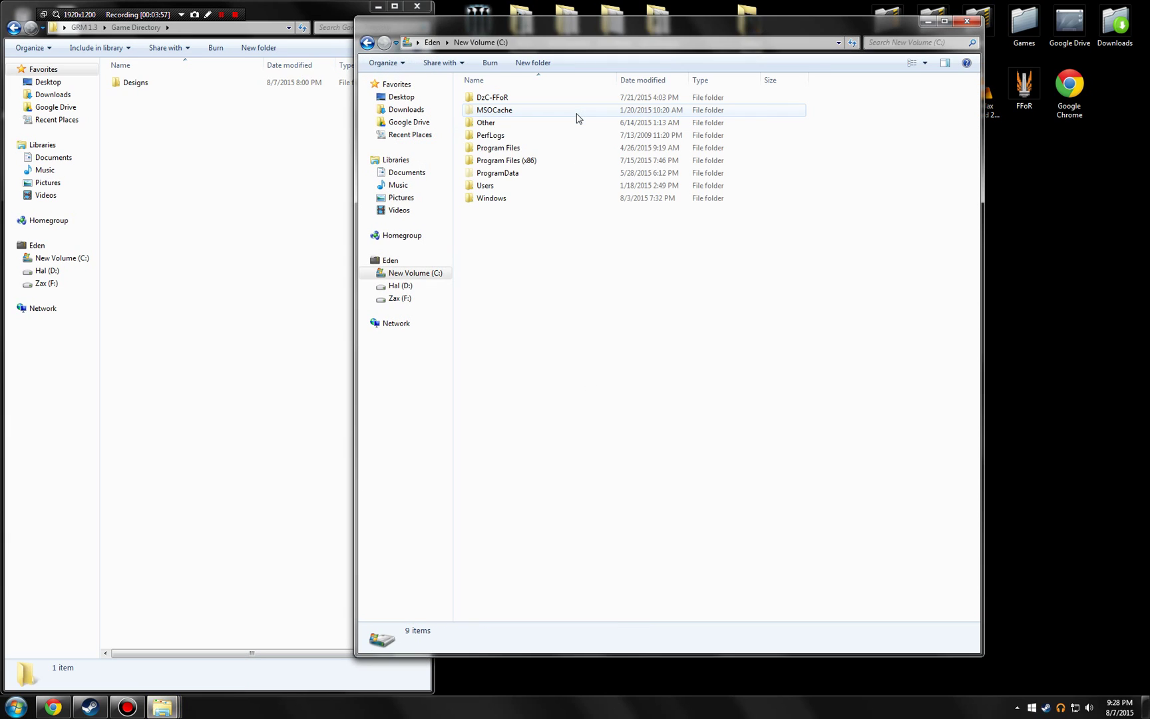
double_click(507, 161)
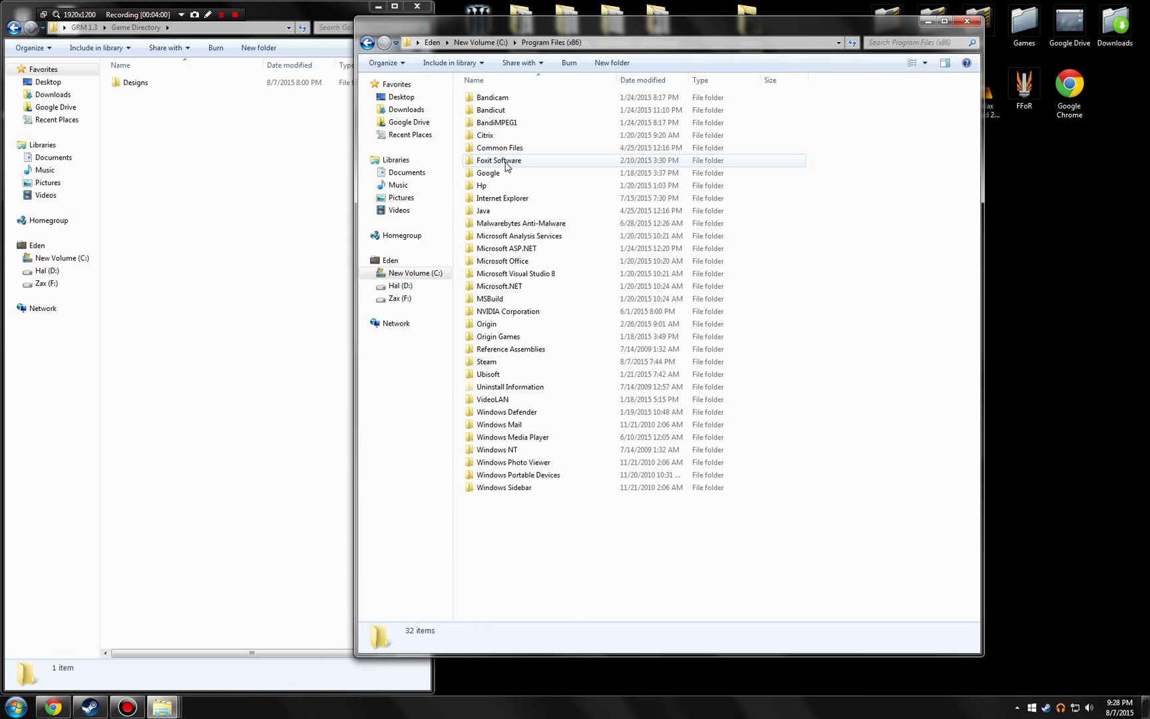
double_click(499, 362)
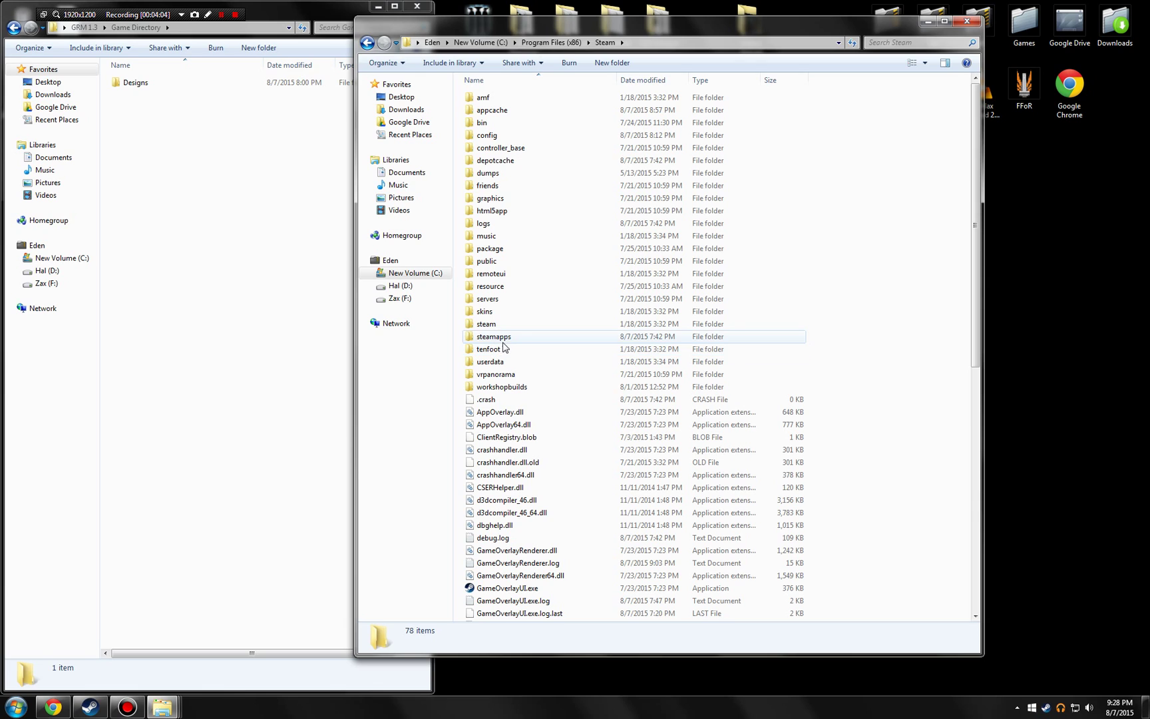
left_click(522, 337)
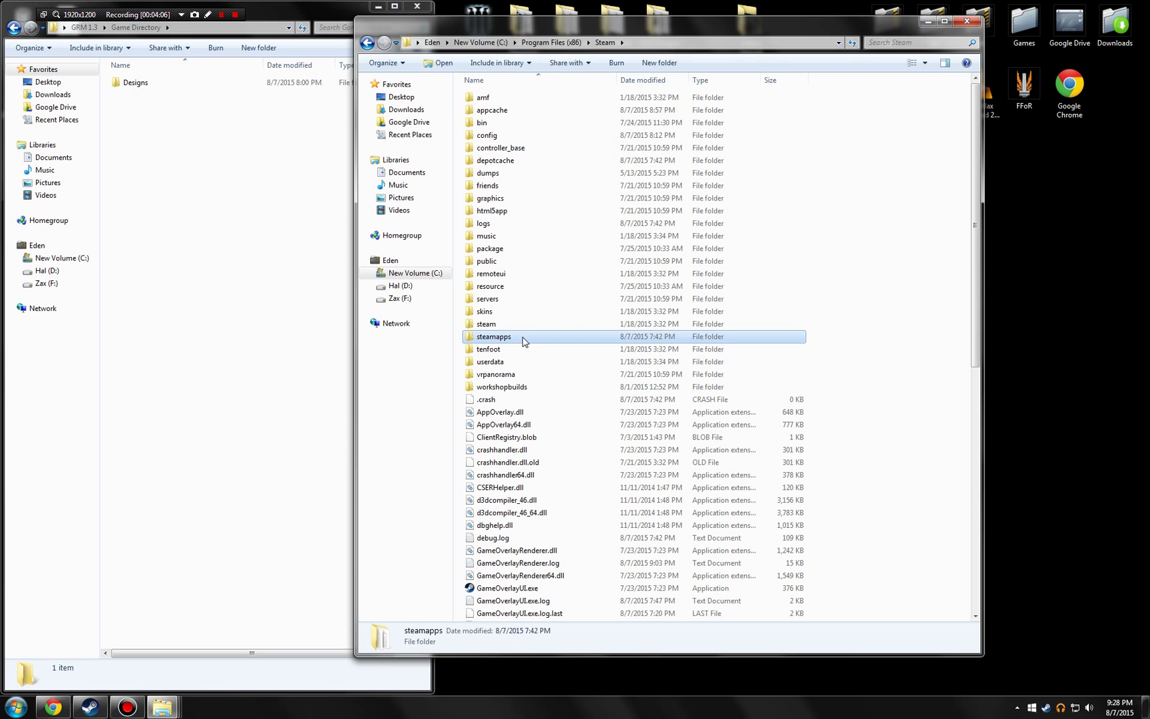
double_click(522, 337)
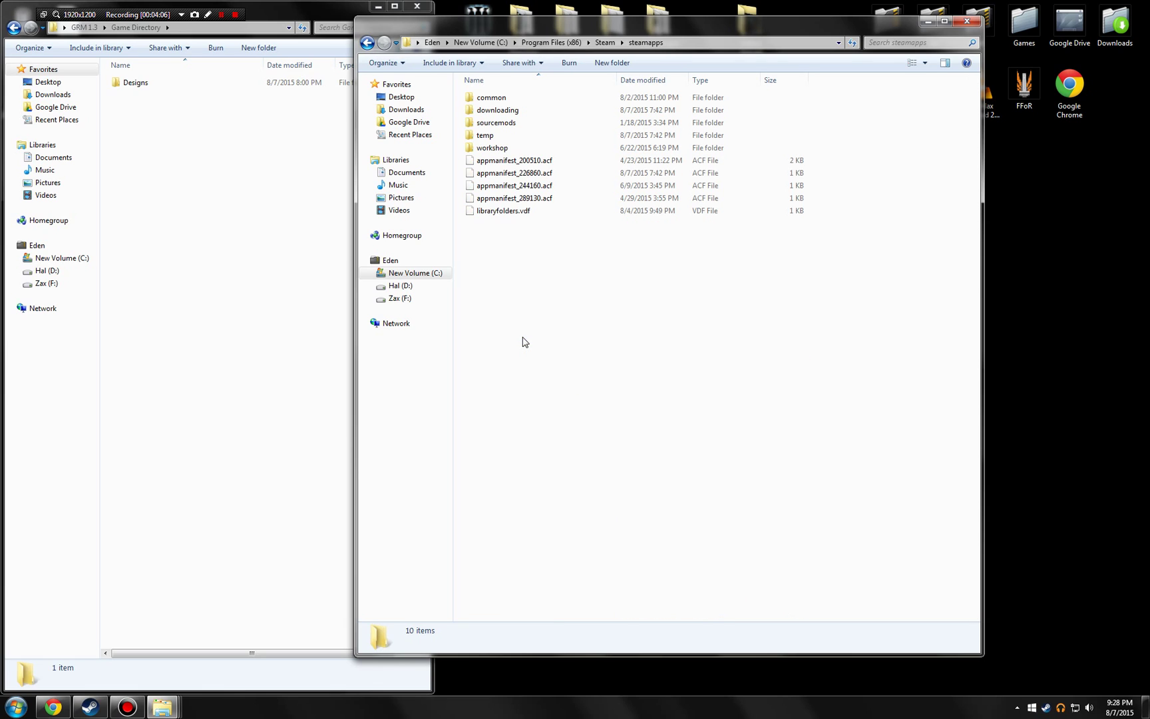
double_click(514, 99)
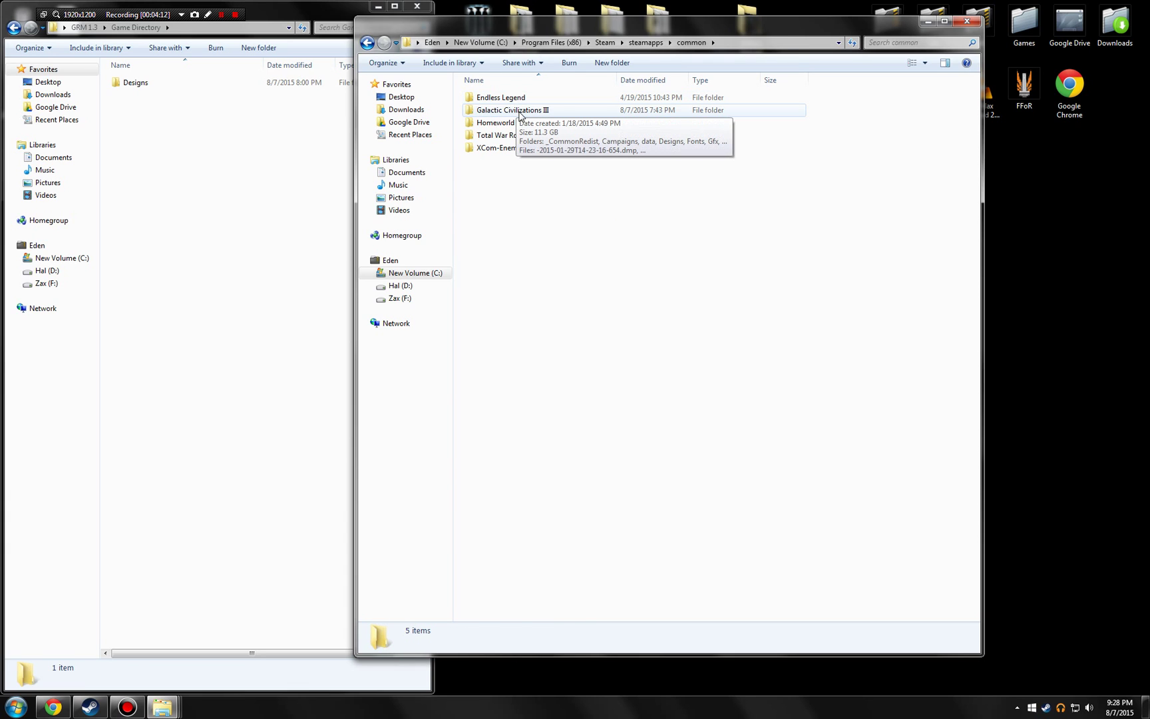
double_click(520, 111)
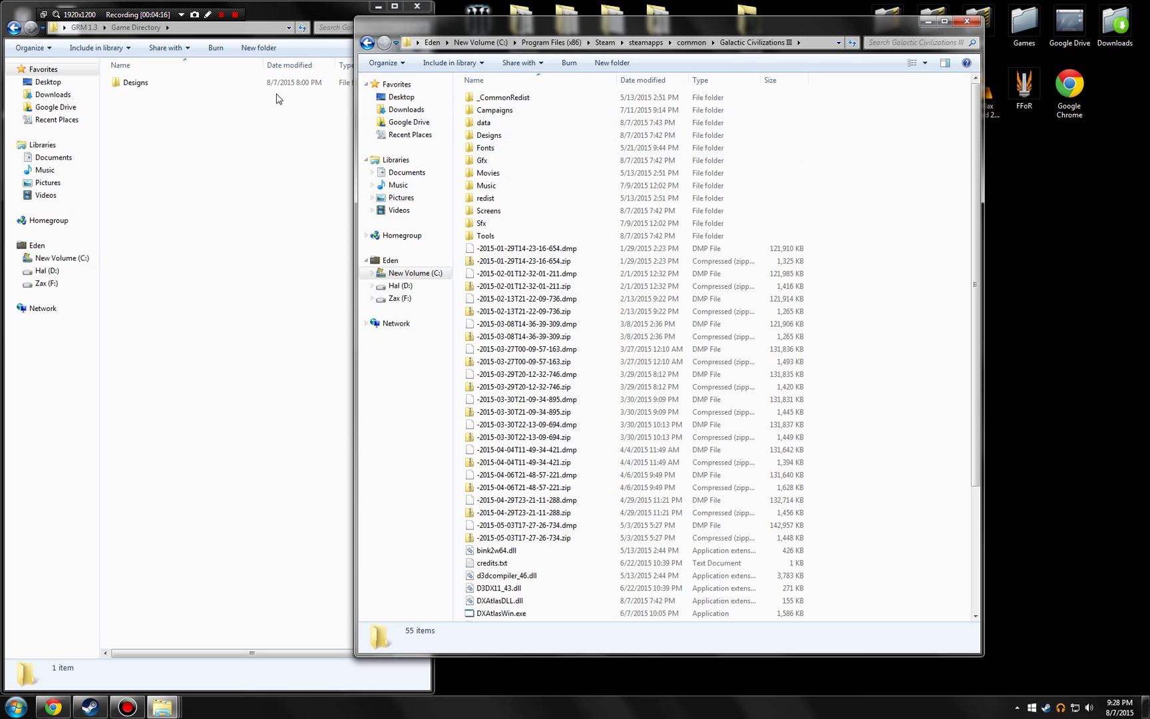
Step: Examine the ship design files in the mod's Designs Startup folder, and close the Galactic Civilizations III folder window
left_click_drag(133, 82, 145, 131)
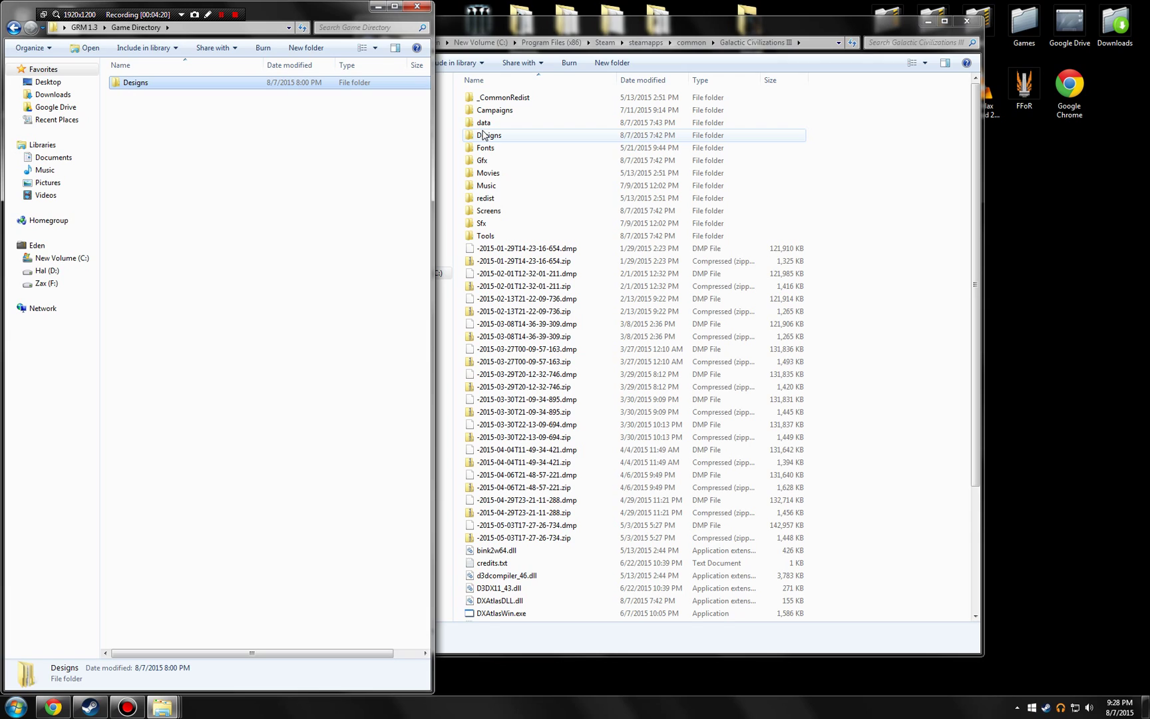
left_click(163, 84)
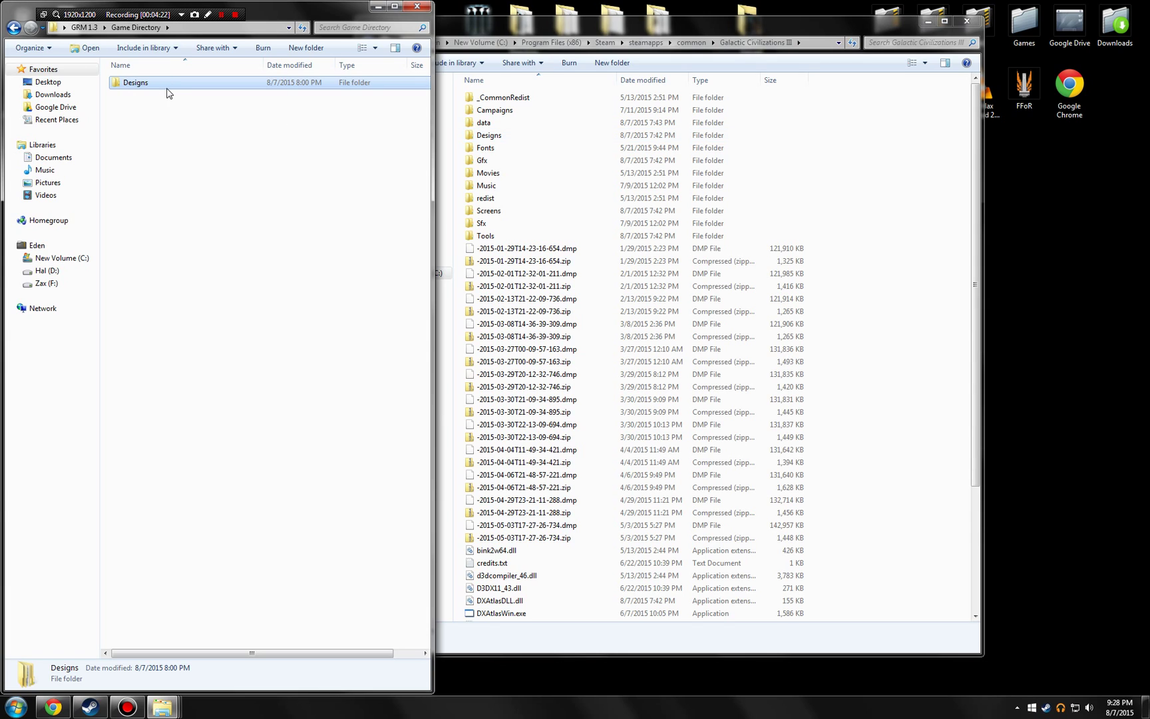
left_click(149, 133)
double_click(148, 85)
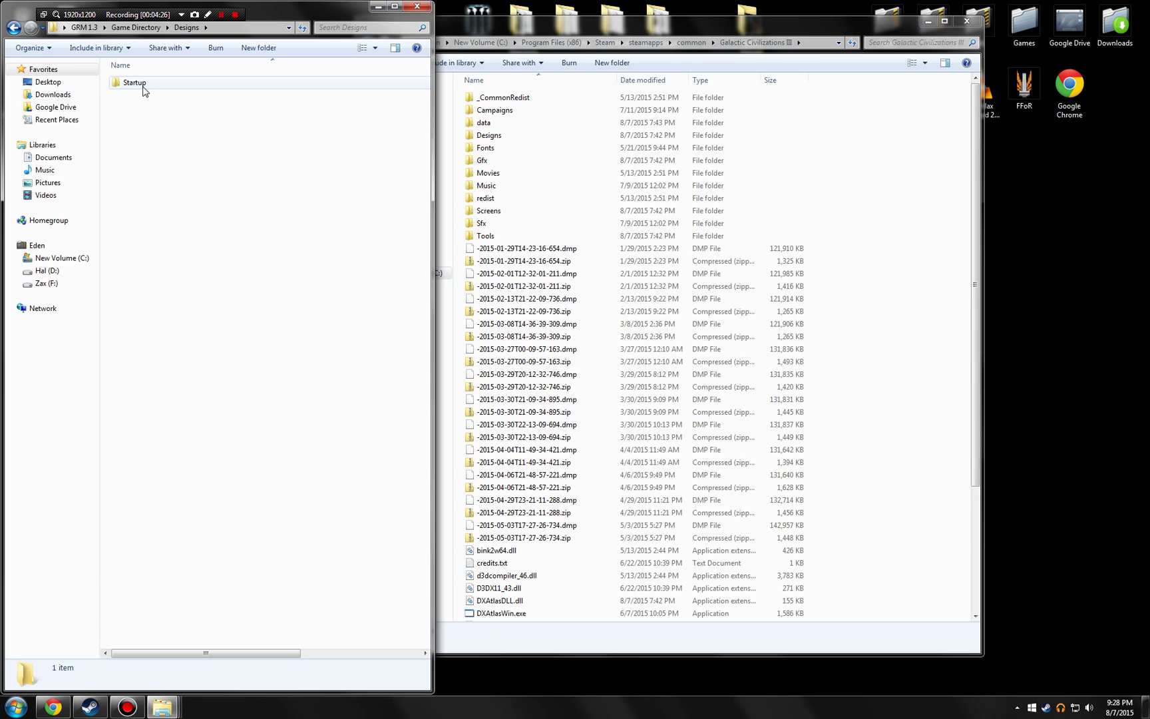
double_click(148, 85)
left_click_drag(277, 259, 224, 79)
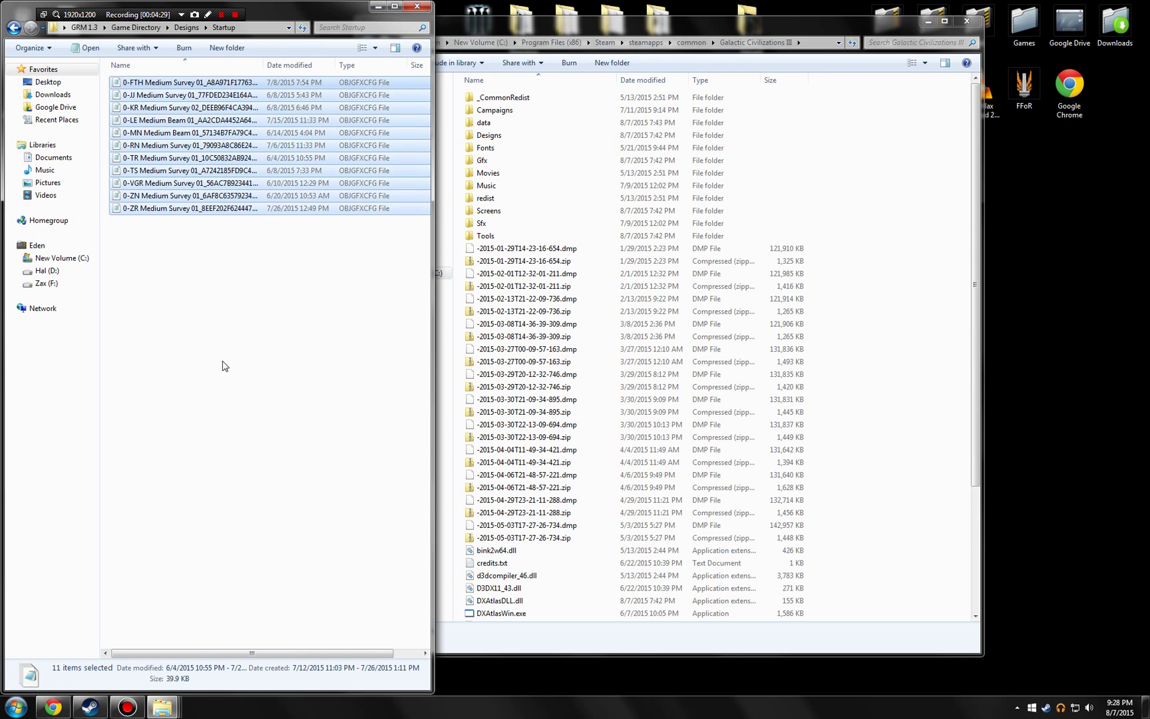
left_click(243, 299)
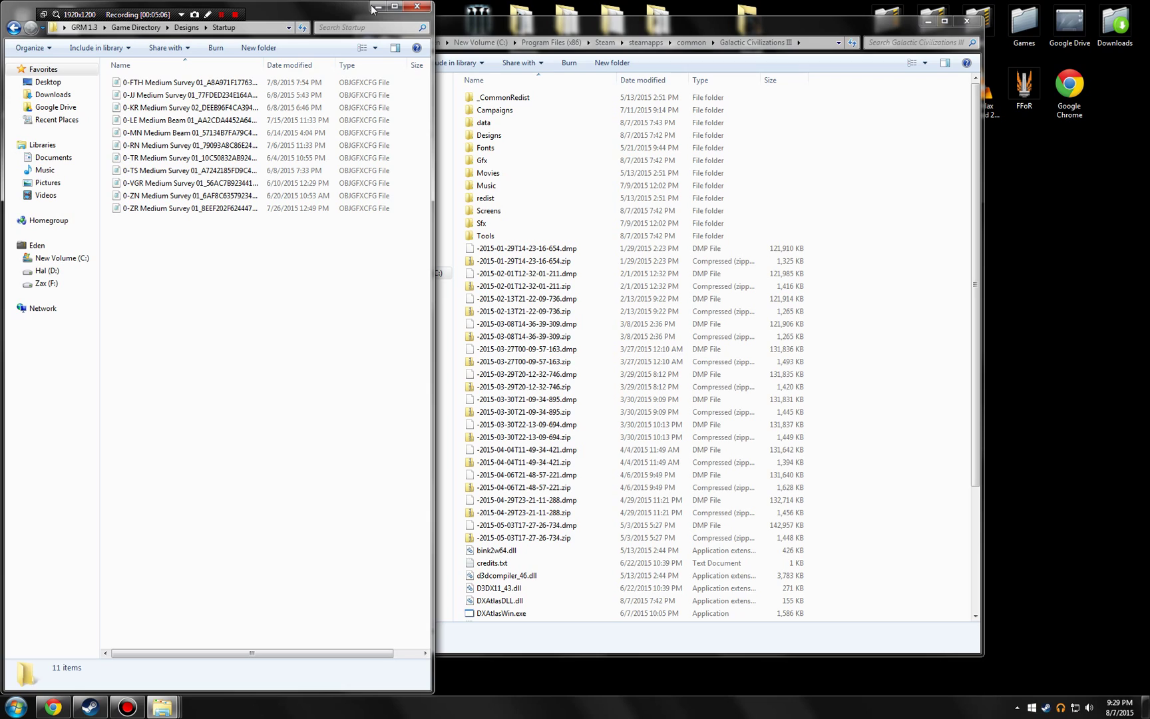
left_click(411, 9)
left_click(967, 20)
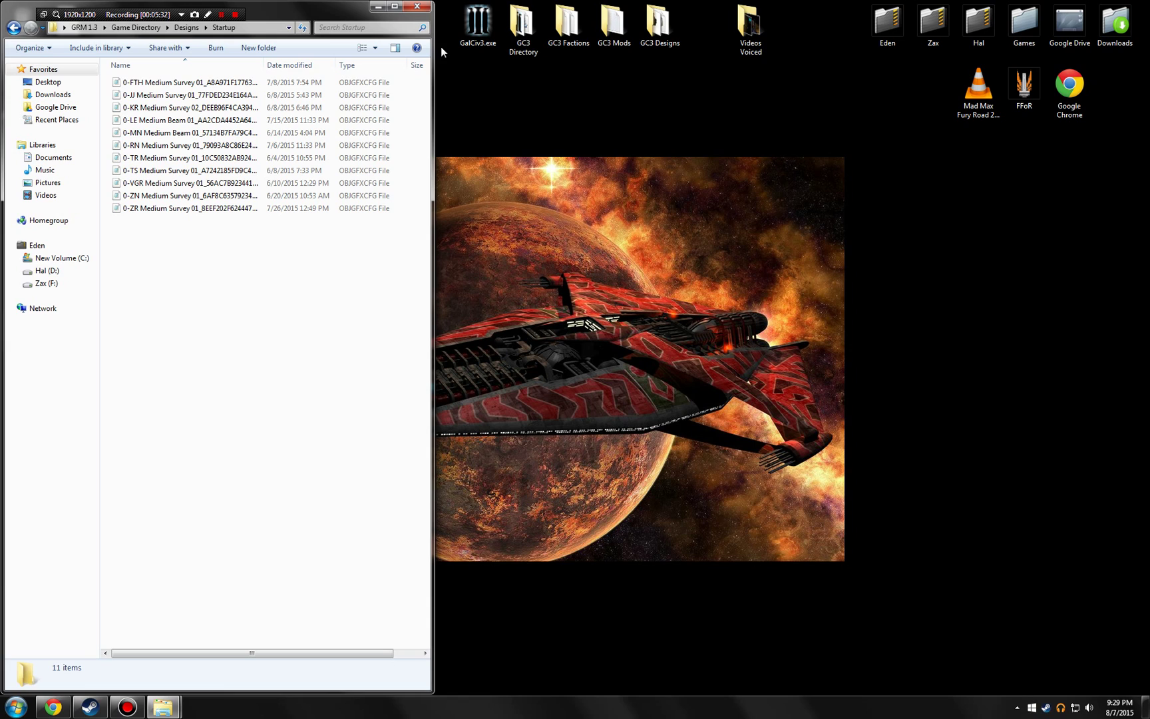